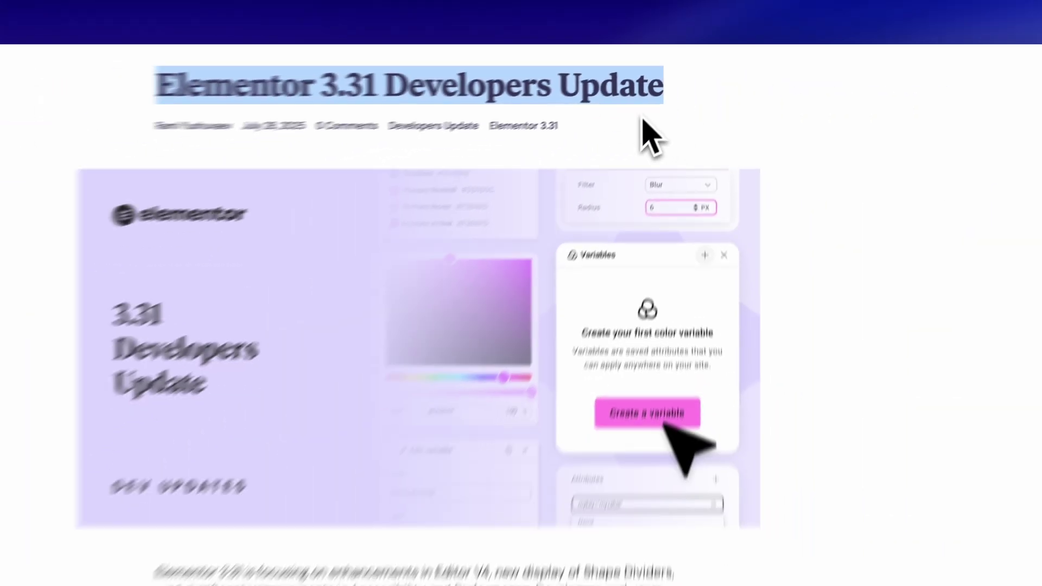
Scroll through the 3.31 Developers Update article and the 'Our latest posts' grid of earlier updates
{"action": "scroll", "coordinate": [540, 193], "scroll_direction": "down", "scroll_amount": 3}
{"action": "scroll", "coordinate": [539, 191], "scroll_direction": "down", "scroll_amount": 5}
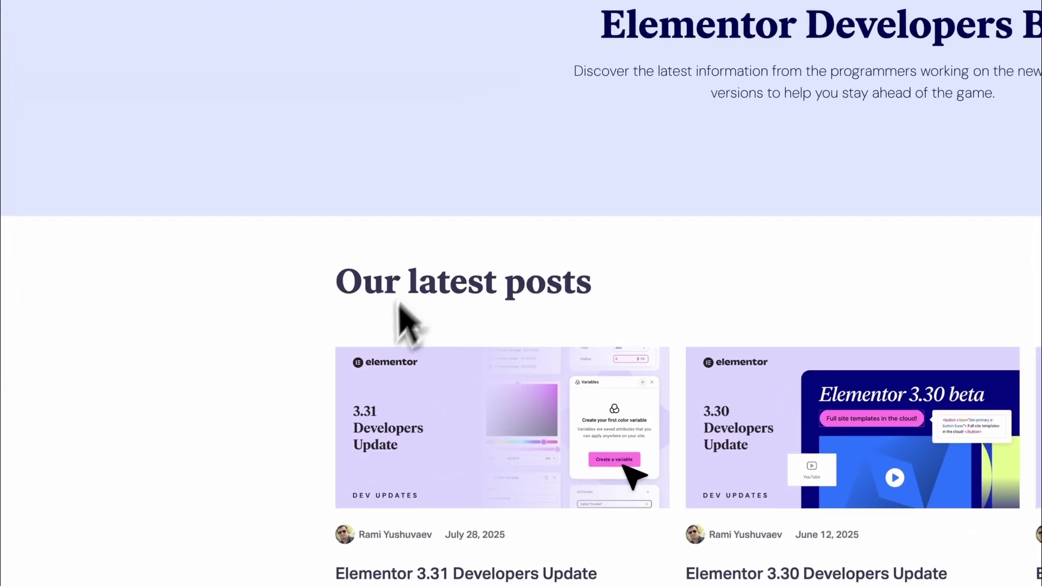
{"action": "scroll", "coordinate": [461, 259], "scroll_direction": "down", "scroll_amount": 15}
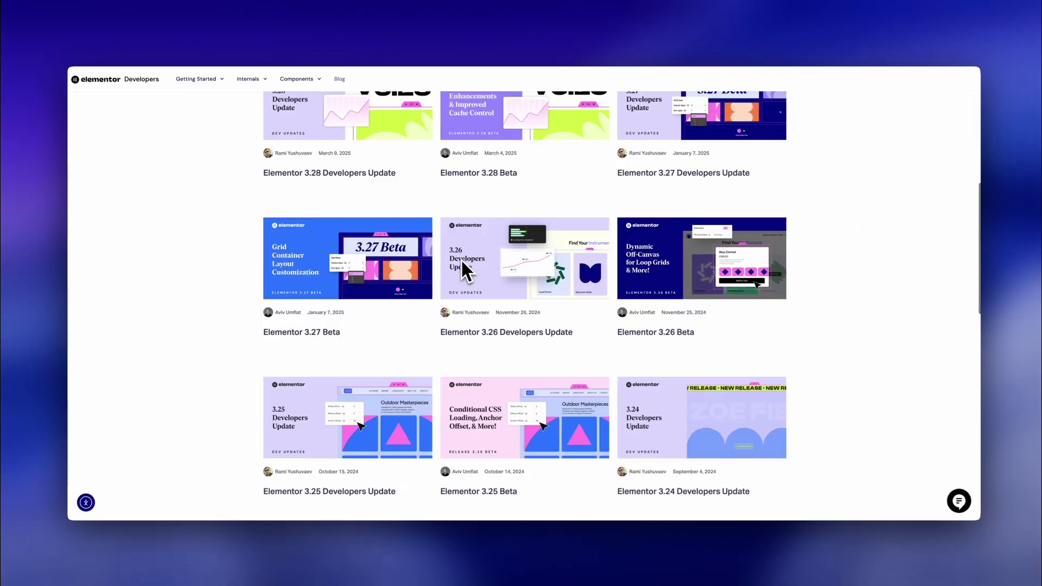
{"action": "scroll", "coordinate": [505, 238], "scroll_direction": "down", "scroll_amount": 10}
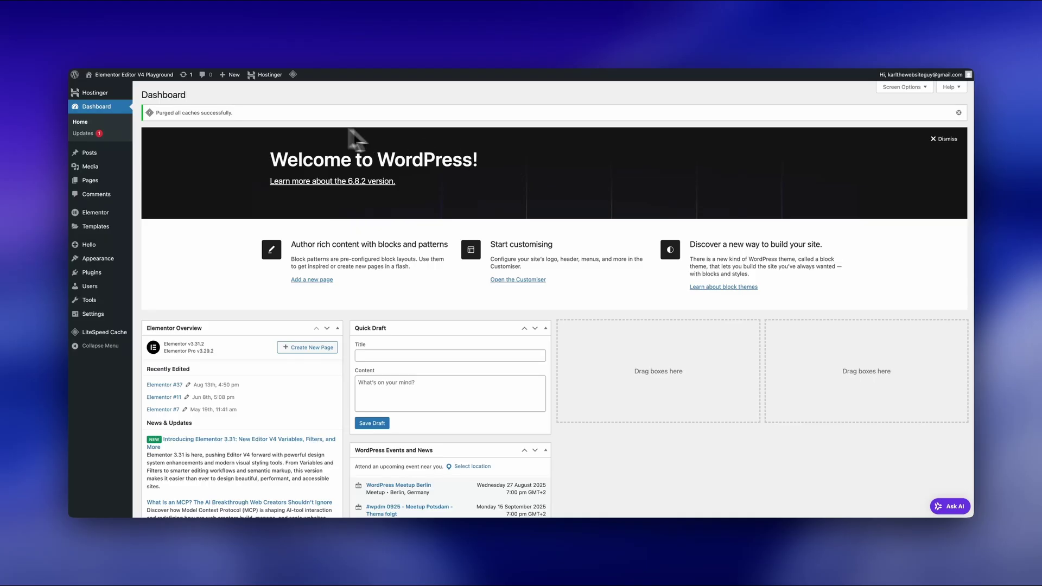
Start updating Elementor Pro to 3.31.2 from the Installed Plugins list
{"action": "mouse_move", "coordinate": [153, 76]}
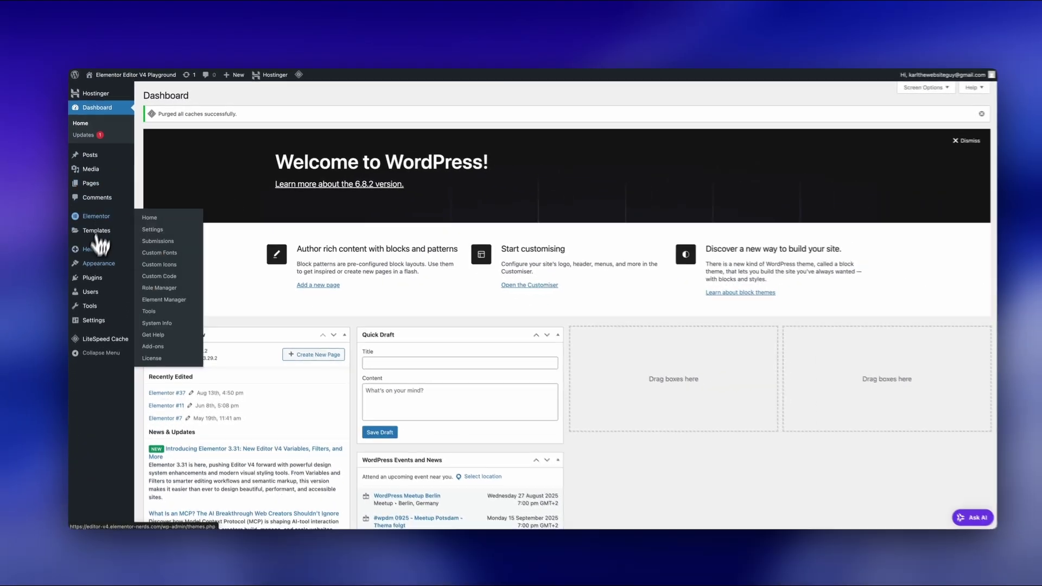
{"action": "mouse_move", "coordinate": [123, 490]}
{"action": "left_click", "coordinate": [120, 319]}
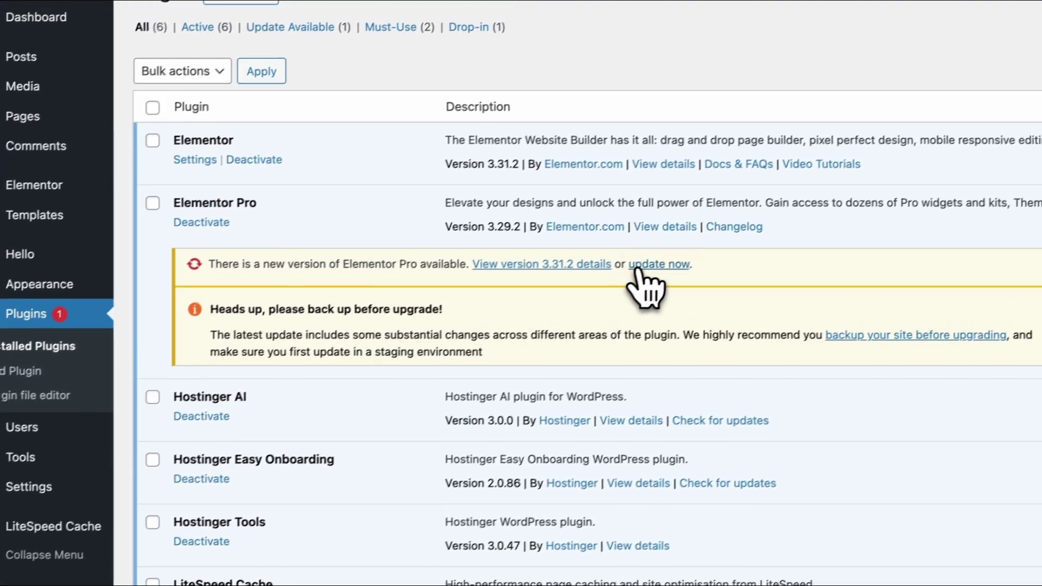
{"action": "left_click", "coordinate": [751, 217]}
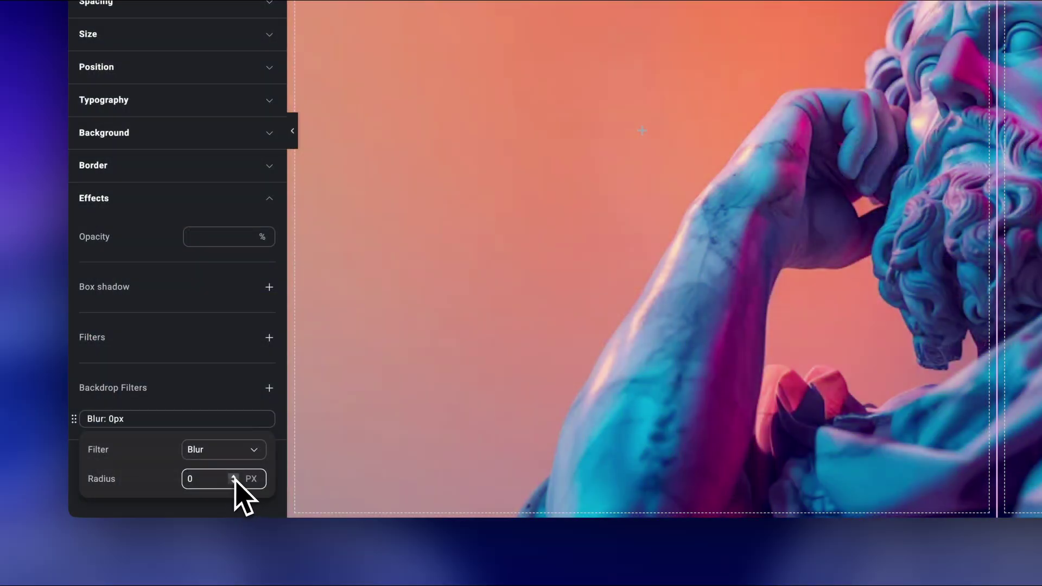
Set a 5 px backdrop blur radius and pick a blue colour for a variable's value
{"action": "left_click", "coordinate": [234, 478]}
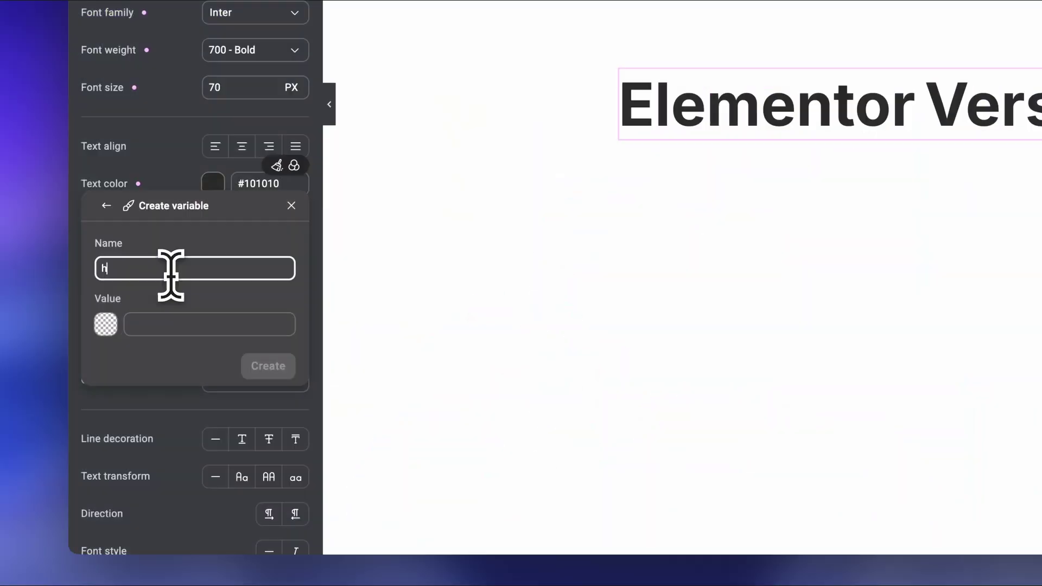
{"action": "type", "text": "eading"}
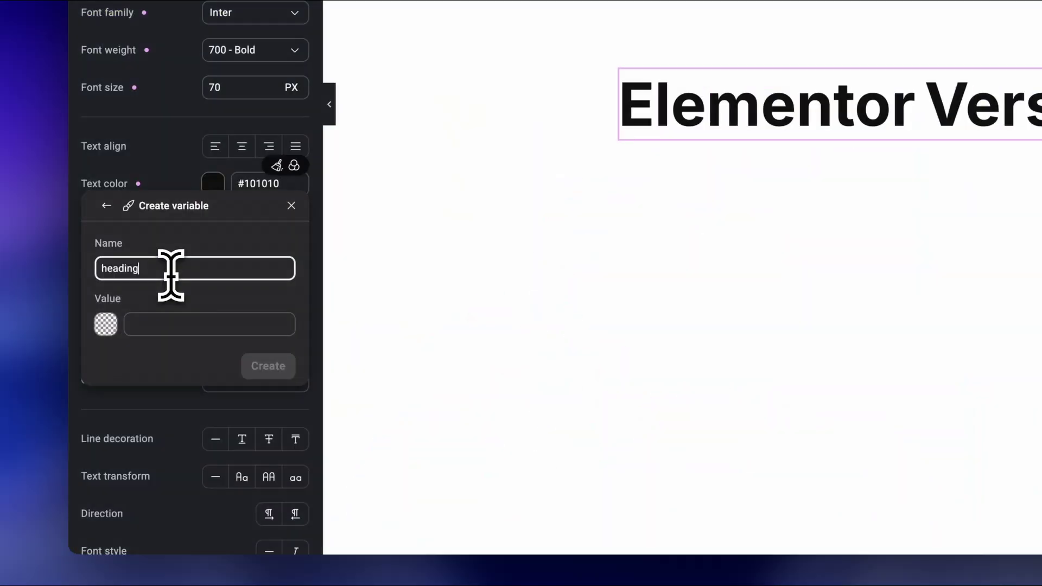
{"action": "left_click", "coordinate": [109, 335]}
{"action": "left_click", "coordinate": [477, 393]}
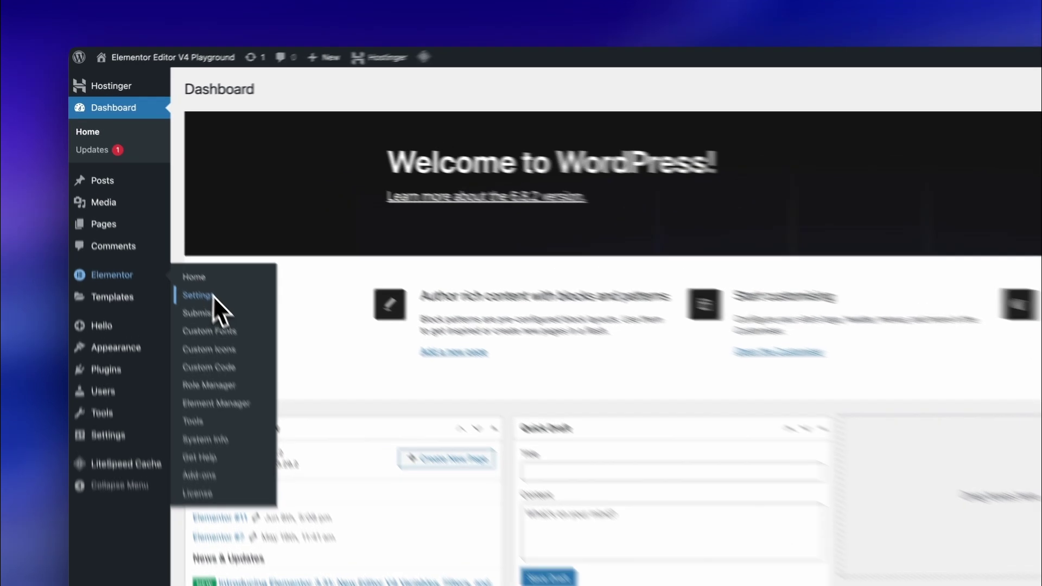
Show the Editor V4 tab of Elementor Settings and highlight its alpha warning text
{"action": "left_click", "coordinate": [151, 225]}
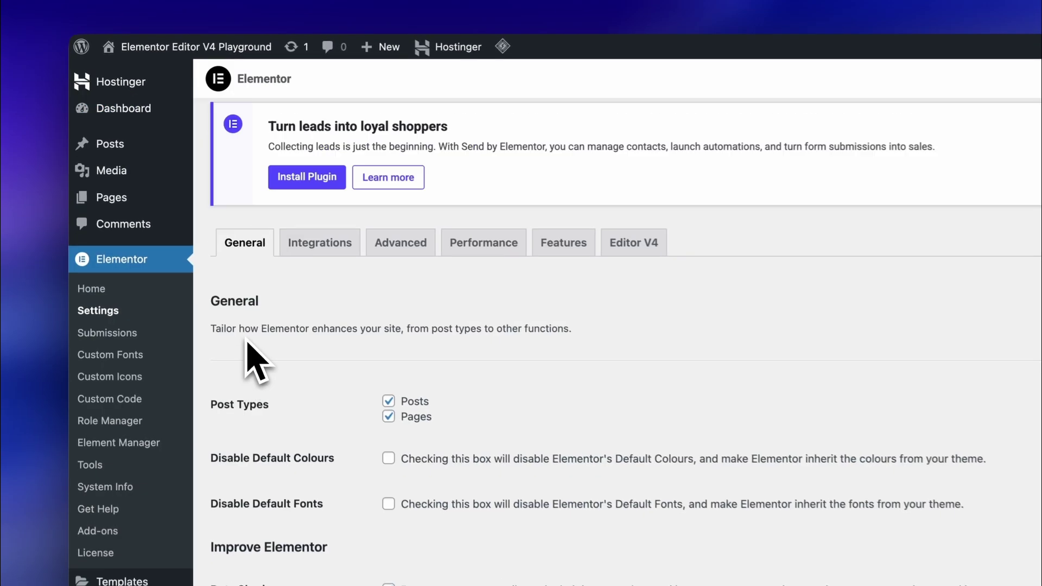
{"action": "left_click", "coordinate": [646, 258]}
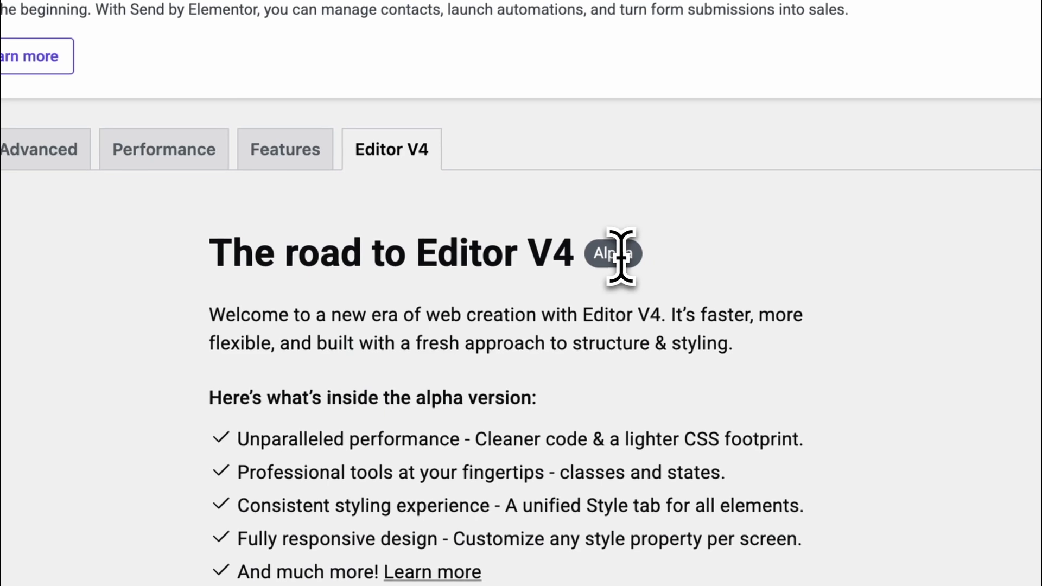
{"action": "double_click", "coordinate": [795, 327]}
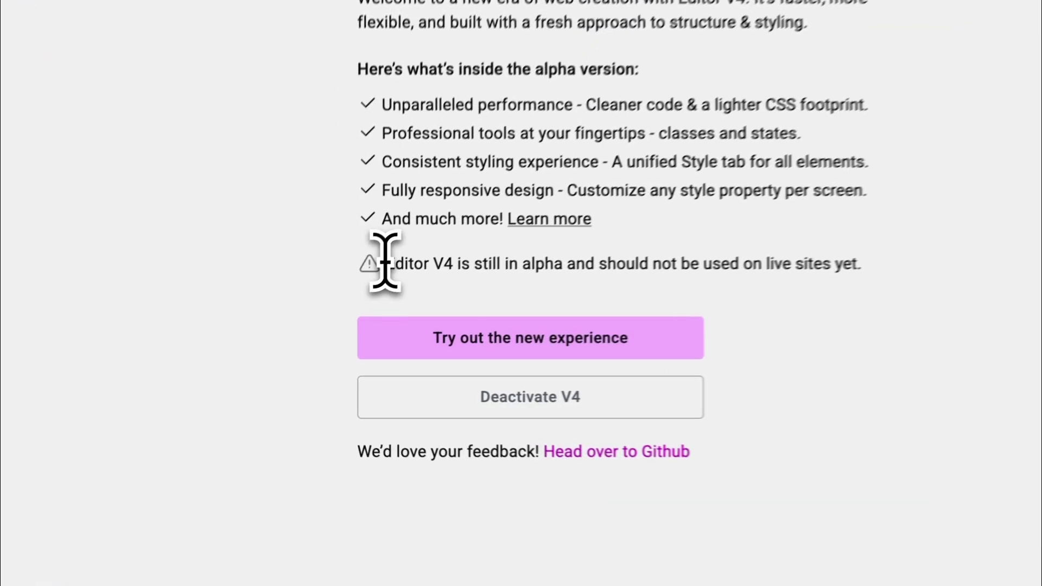
{"action": "left_click_drag", "start_coordinate": [390, 265], "coordinate": [861, 271]}
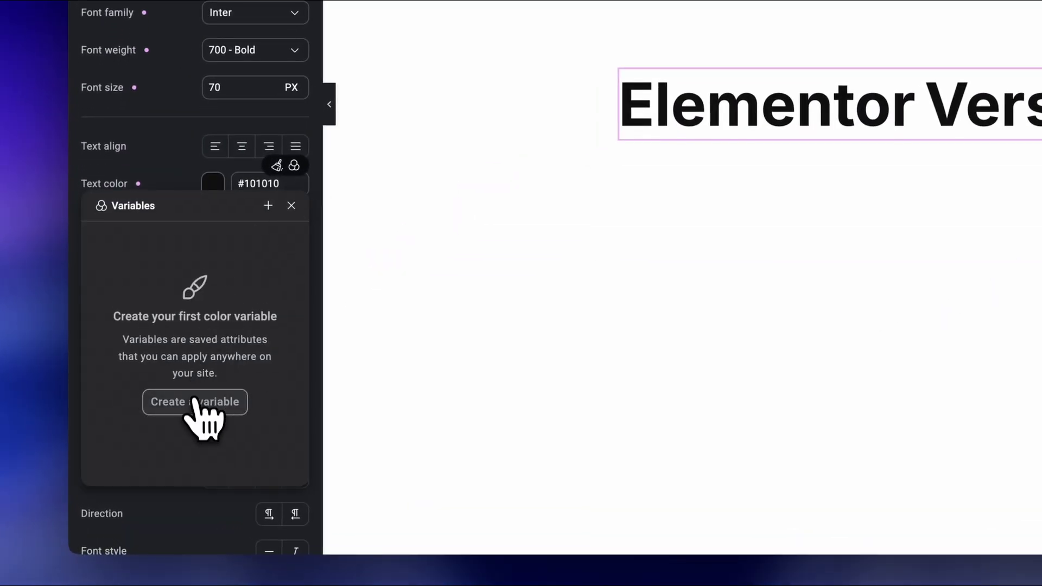
Add a text-colour variable named heading with fully saturated blue #002dcb and create it
{"action": "left_click", "coordinate": [202, 412]}
{"action": "left_click", "coordinate": [170, 272]}
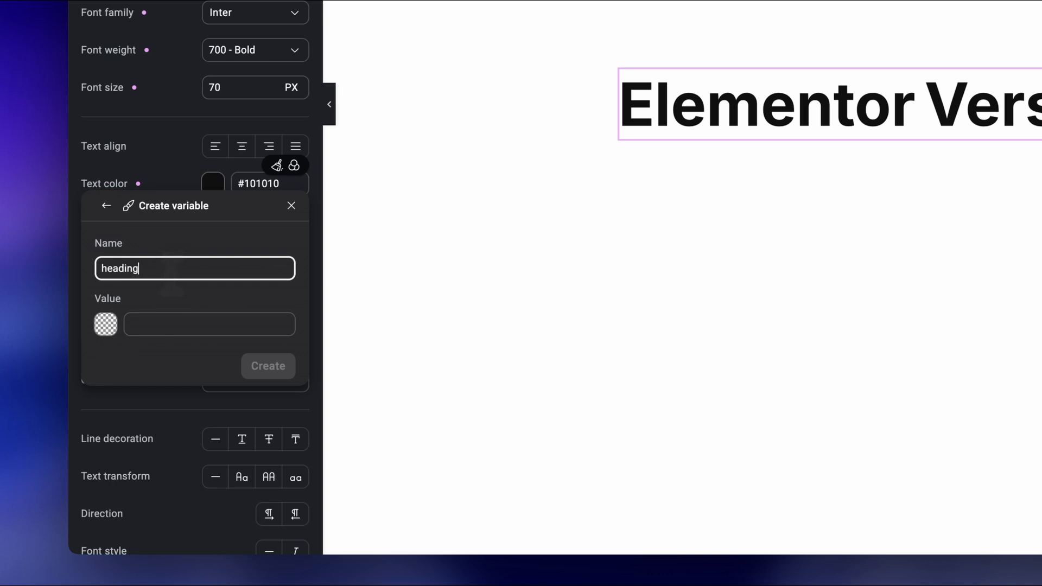
{"action": "left_click", "coordinate": [107, 331]}
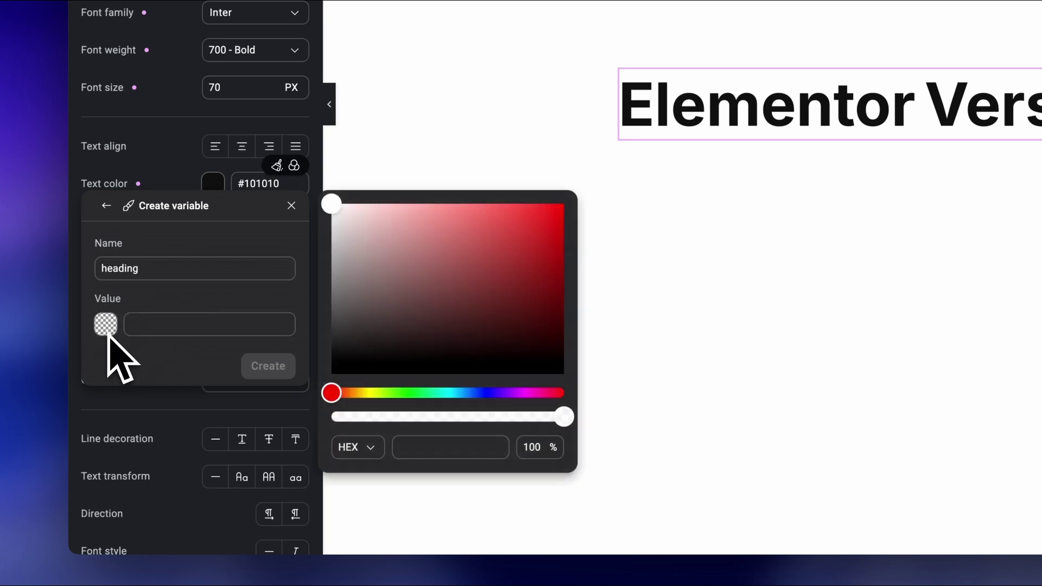
{"action": "left_click", "coordinate": [480, 393]}
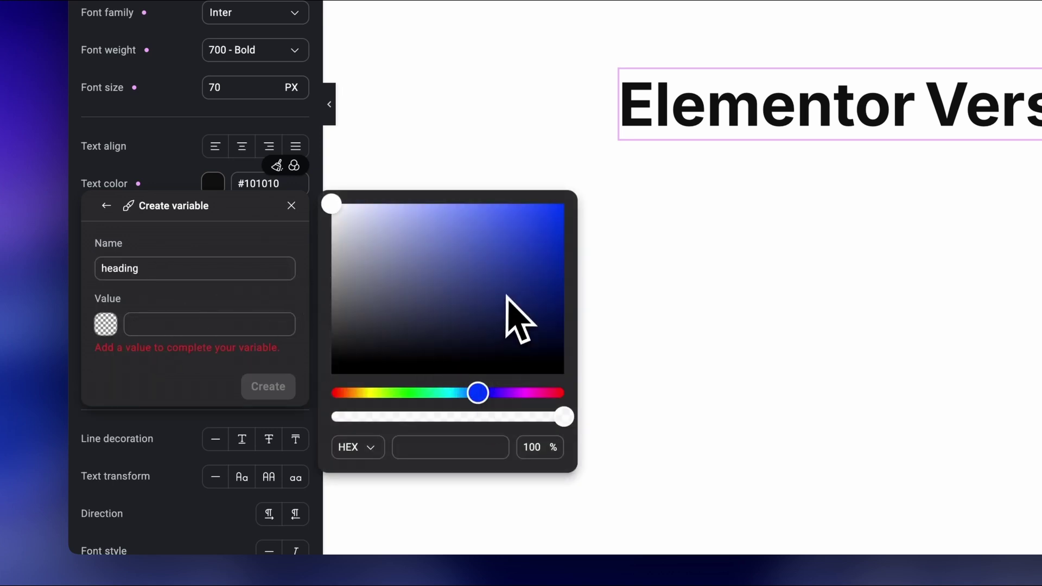
{"action": "left_click_drag", "start_coordinate": [516, 320], "coordinate": [571, 274]}
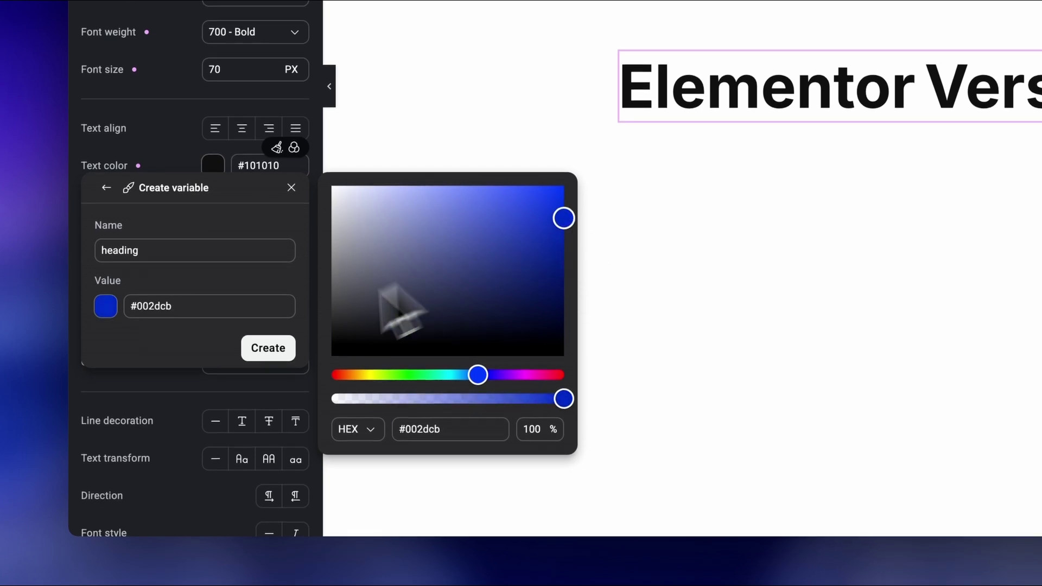
{"action": "left_click", "coordinate": [262, 350]}
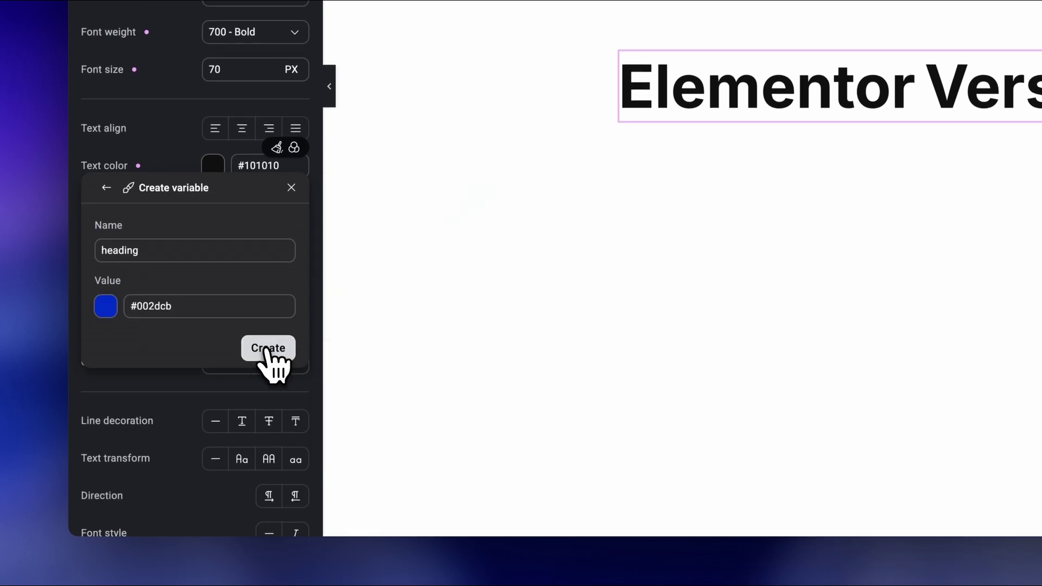
{"action": "left_click", "coordinate": [267, 350]}
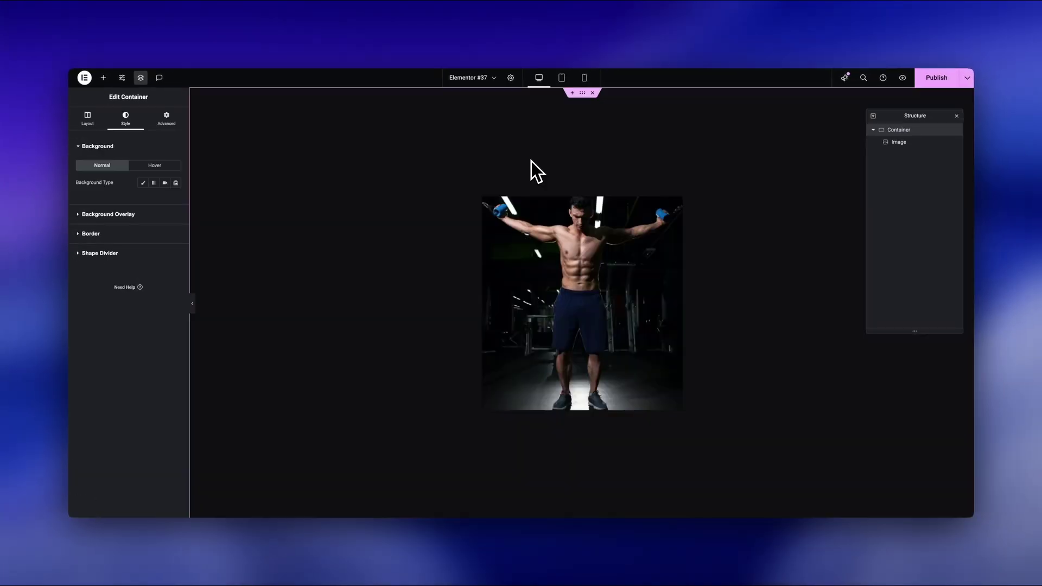
Select the gym image in the container and add a blur filter to it
{"action": "left_click", "coordinate": [564, 228]}
{"action": "left_click", "coordinate": [160, 114]}
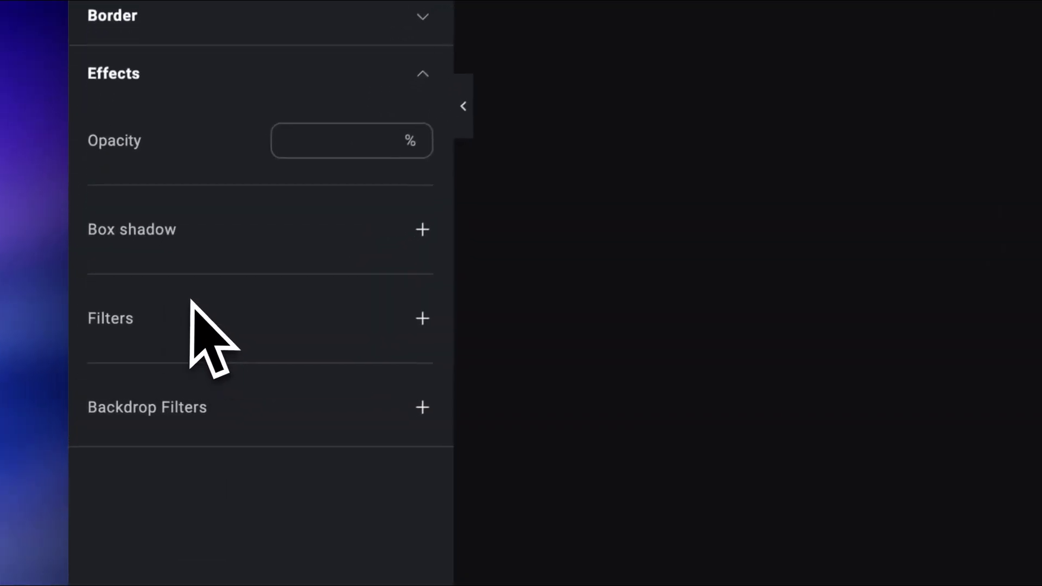
{"action": "left_click", "coordinate": [422, 319]}
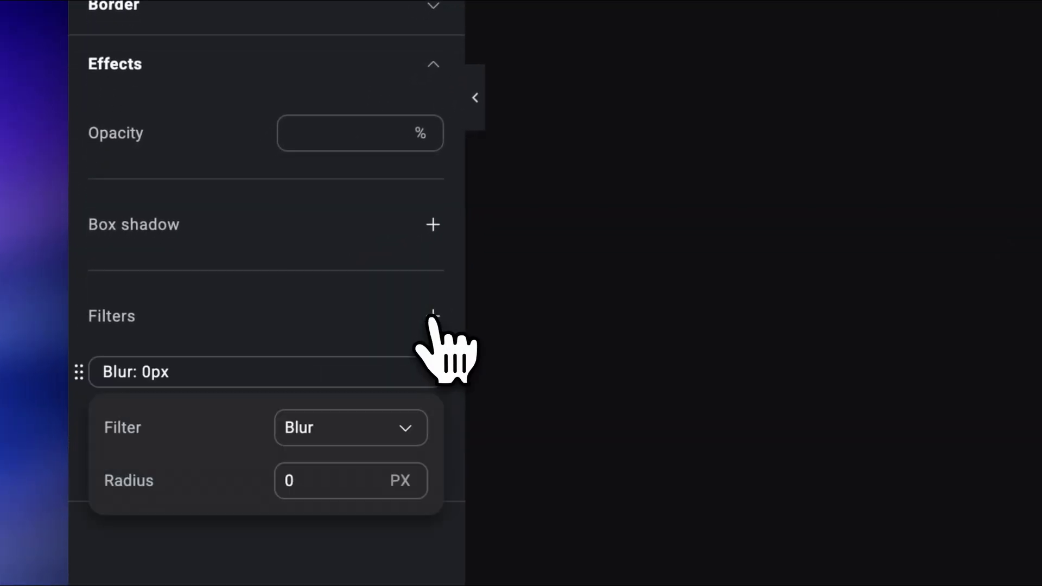
{"action": "left_click", "coordinate": [318, 428]}
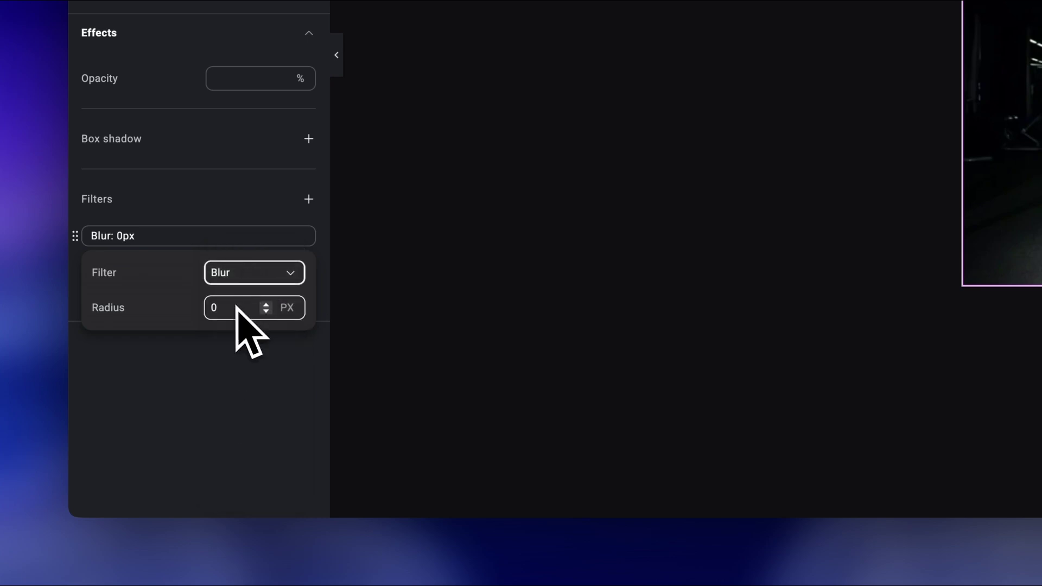
Set the blur radius to 7 and add a second Grayscale filter
{"action": "double_click", "coordinate": [237, 308]}
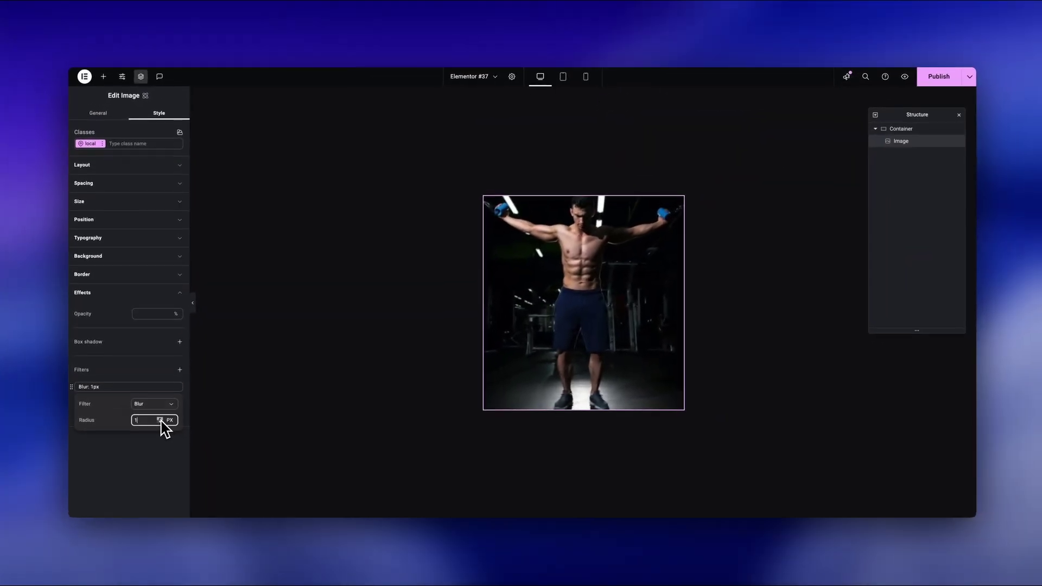
{"action": "type", "text": "7"}
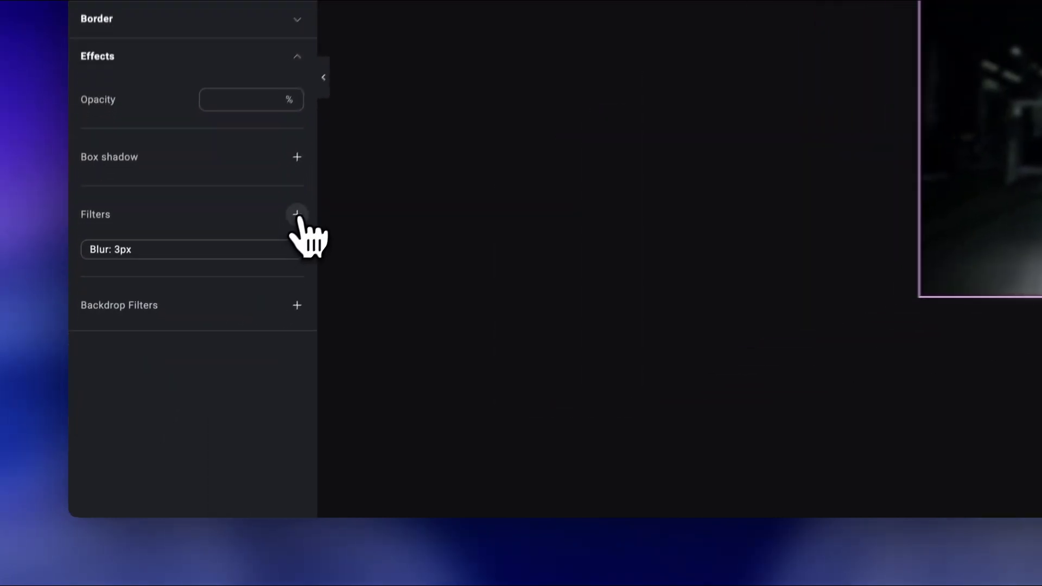
{"action": "left_click", "coordinate": [179, 370]}
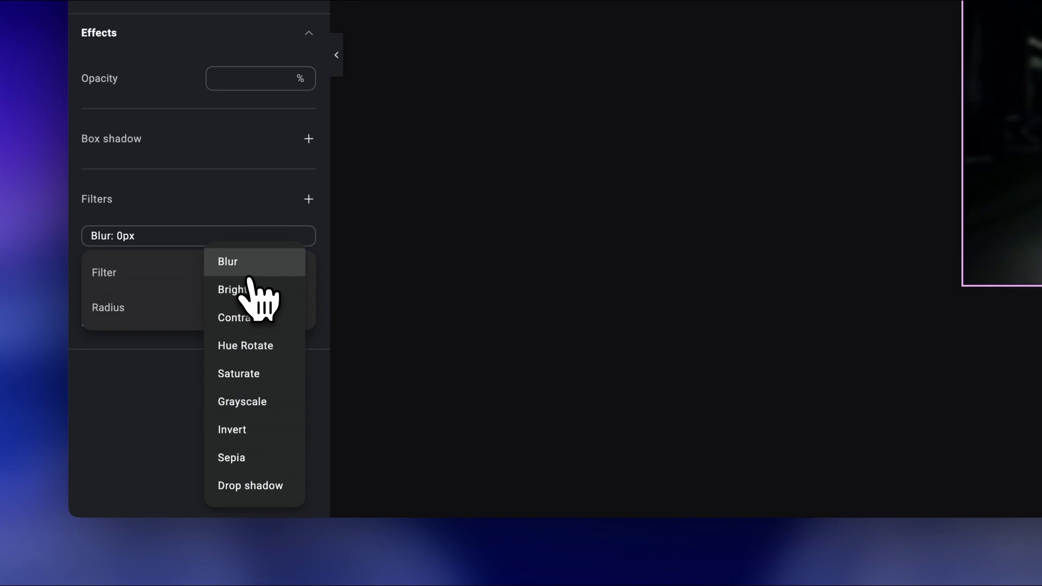
{"action": "left_click", "coordinate": [243, 403]}
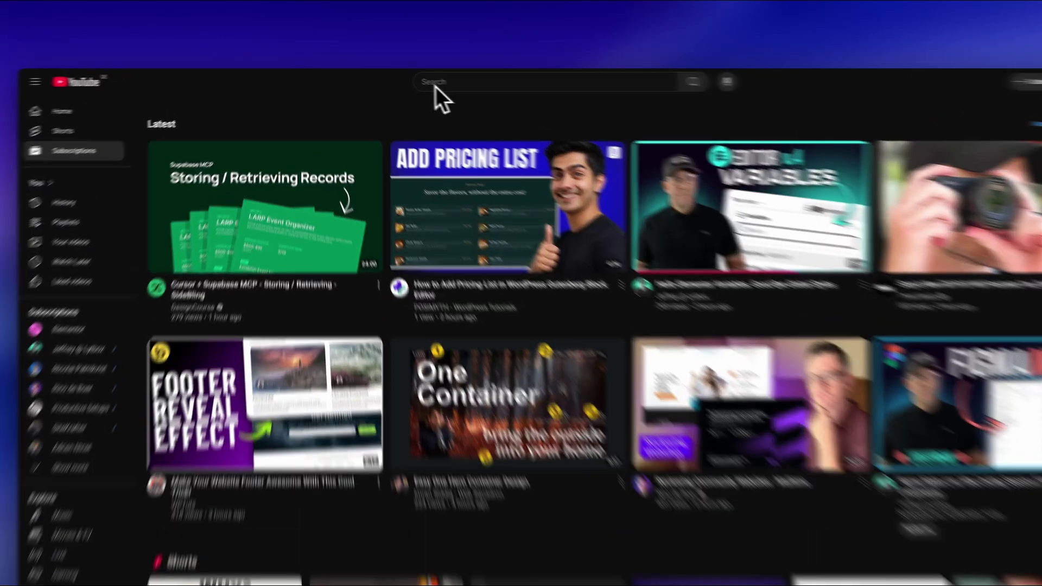
Search YouTube for 'how to make menu background blur in ele'
{"action": "left_click", "coordinate": [421, 81]}
{"action": "type", "text": "ho"}
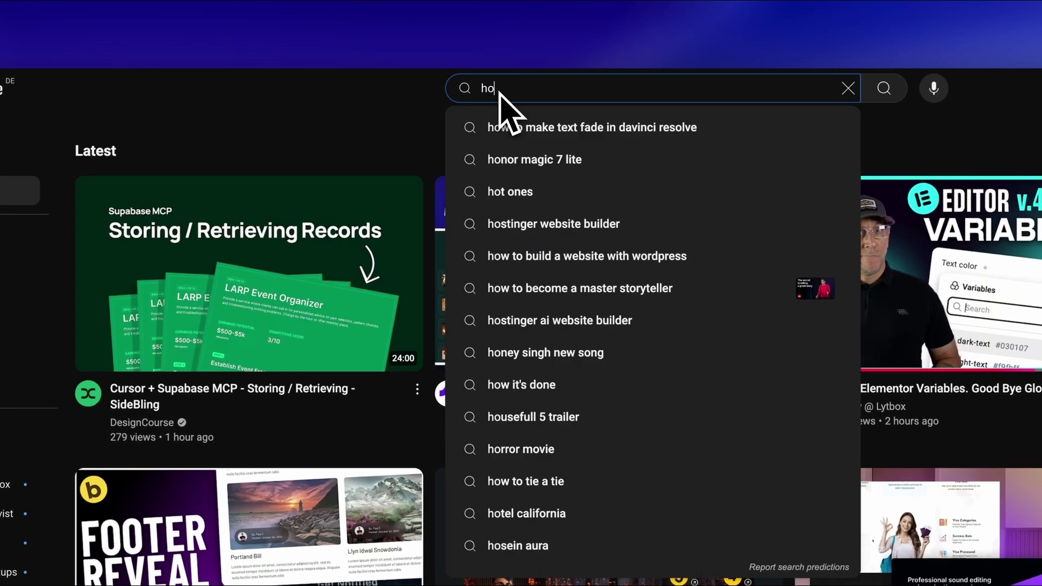
{"action": "type", "text": "w to make menu "}
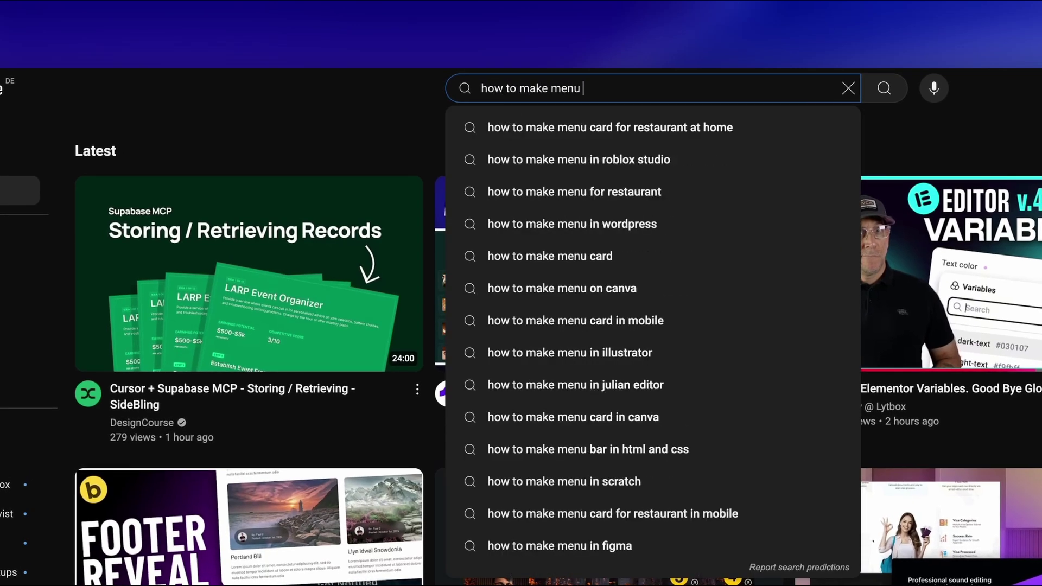
{"action": "type", "text": "background blur in ele"}
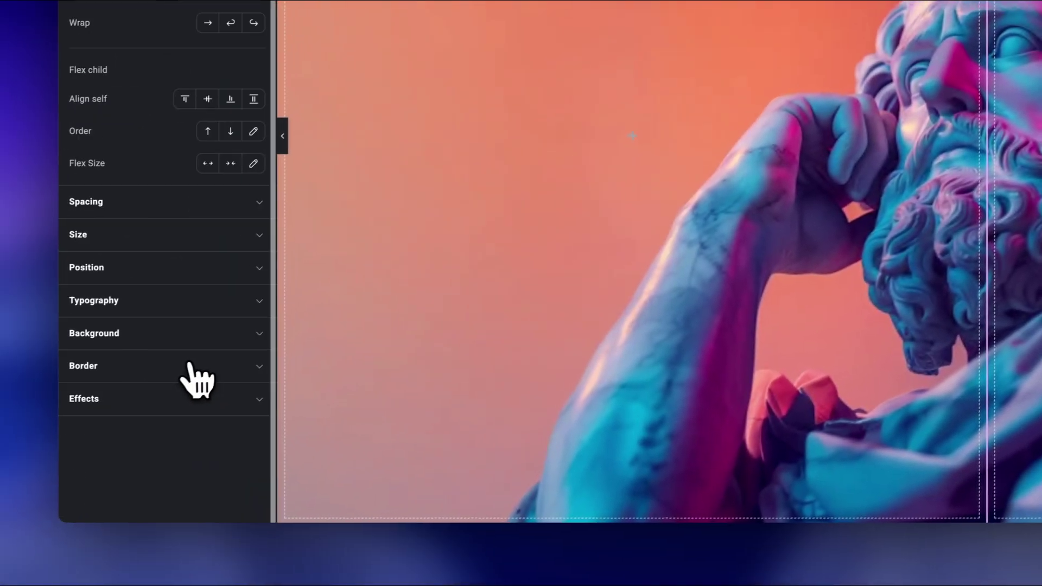
Add a backdrop blur to the right Flexbox, raise it to 8 px, and collapse the side panel
{"action": "scroll", "coordinate": [142, 408], "scroll_direction": "down", "scroll_amount": 4}
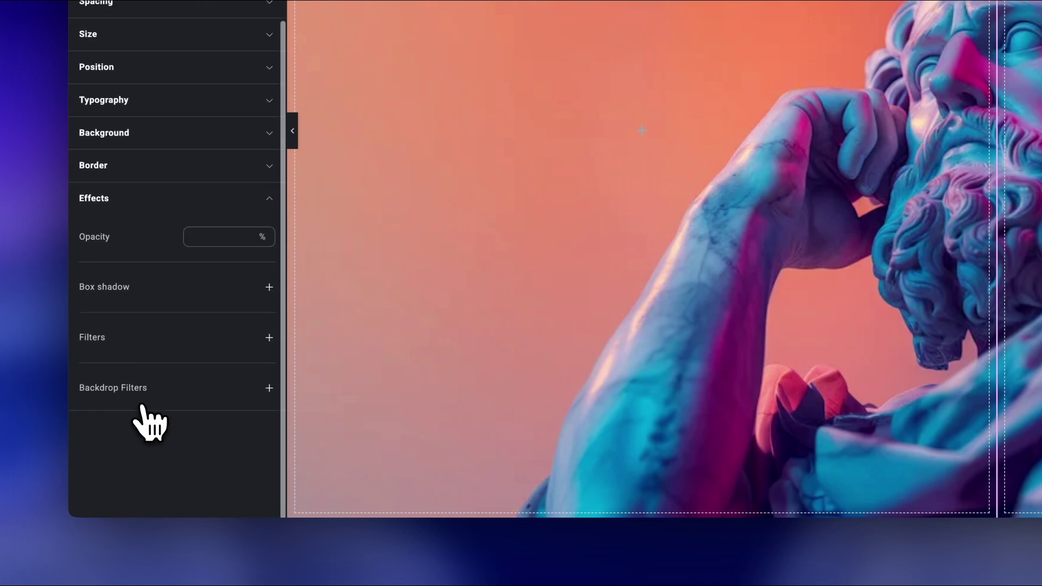
{"action": "left_click", "coordinate": [269, 387]}
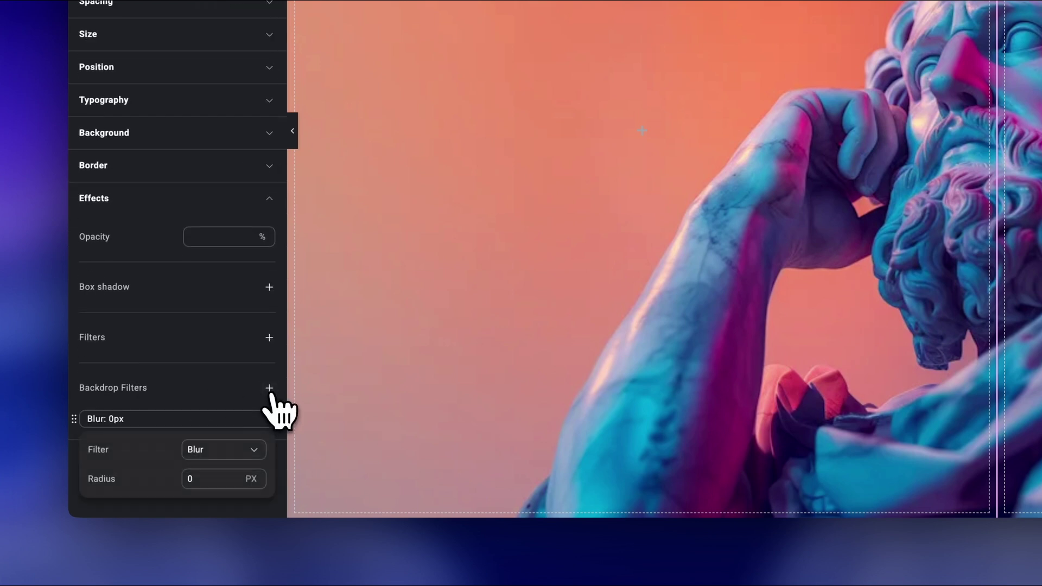
{"action": "left_click", "coordinate": [234, 476]}
{"action": "left_click", "coordinate": [234, 476]}
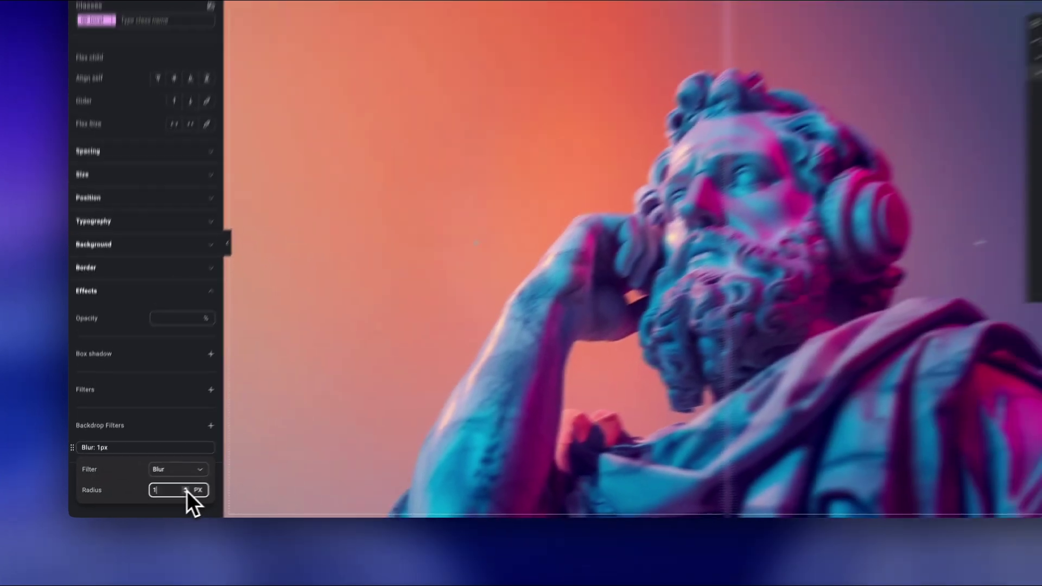
{"action": "left_click", "coordinate": [234, 477]}
{"action": "left_click", "coordinate": [234, 477]}
{"action": "left_click", "coordinate": [233, 476]}
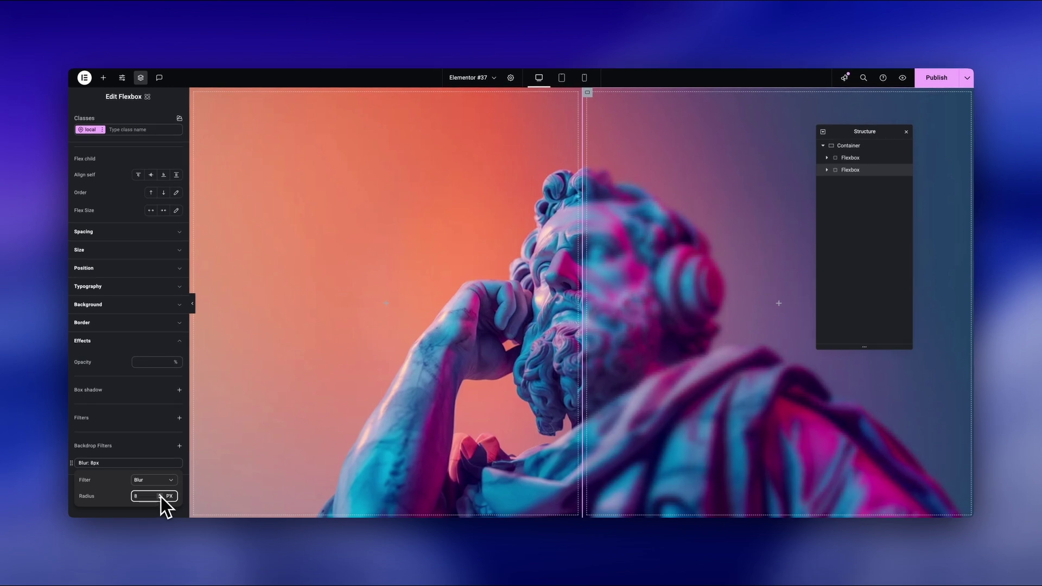
{"action": "left_click", "coordinate": [195, 307]}
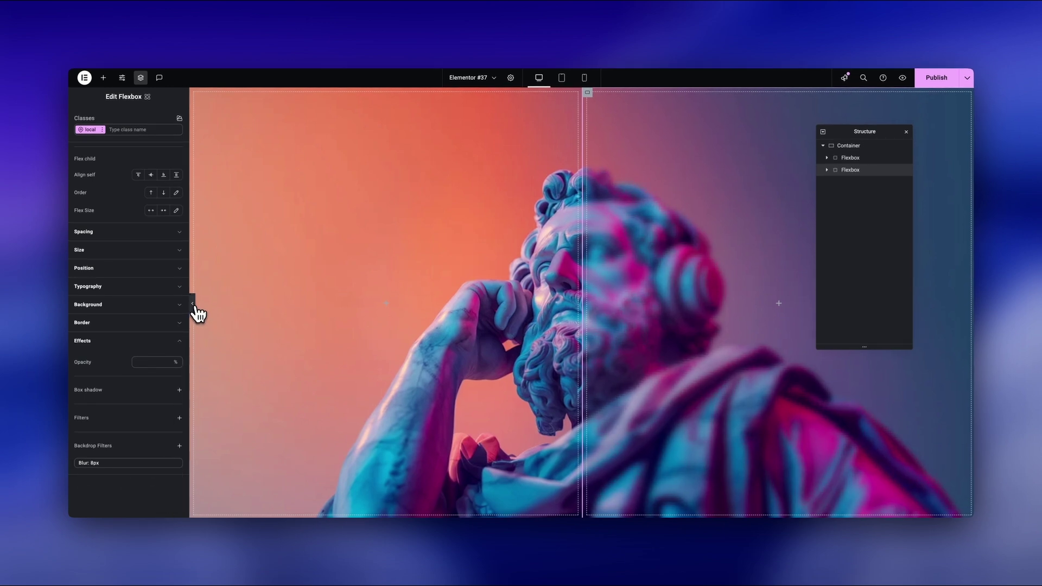
{"action": "left_click", "coordinate": [193, 305]}
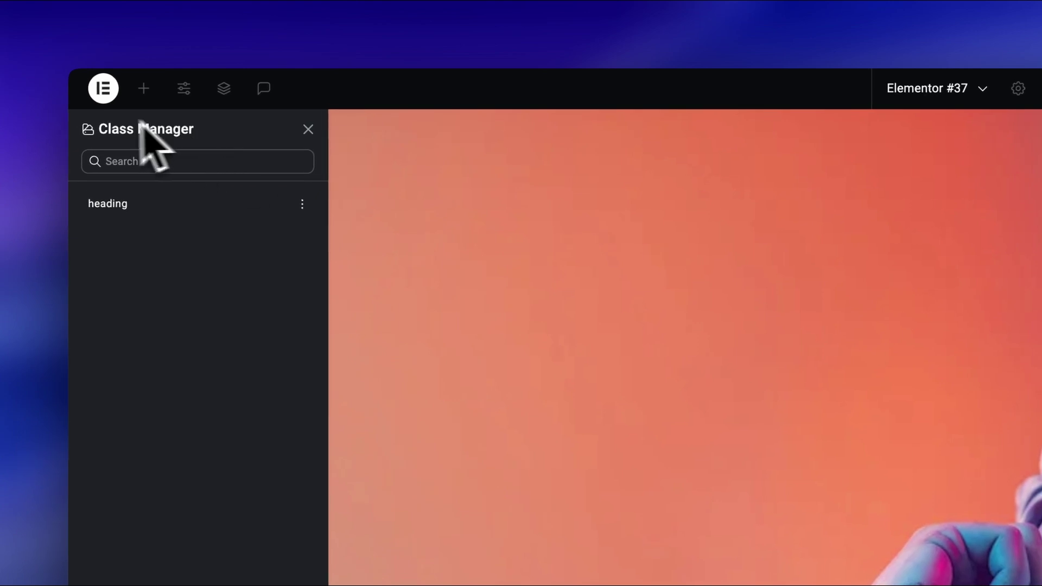
Search the Class Manager for 'heading' and check its usage indicator
{"action": "left_click", "coordinate": [133, 163]}
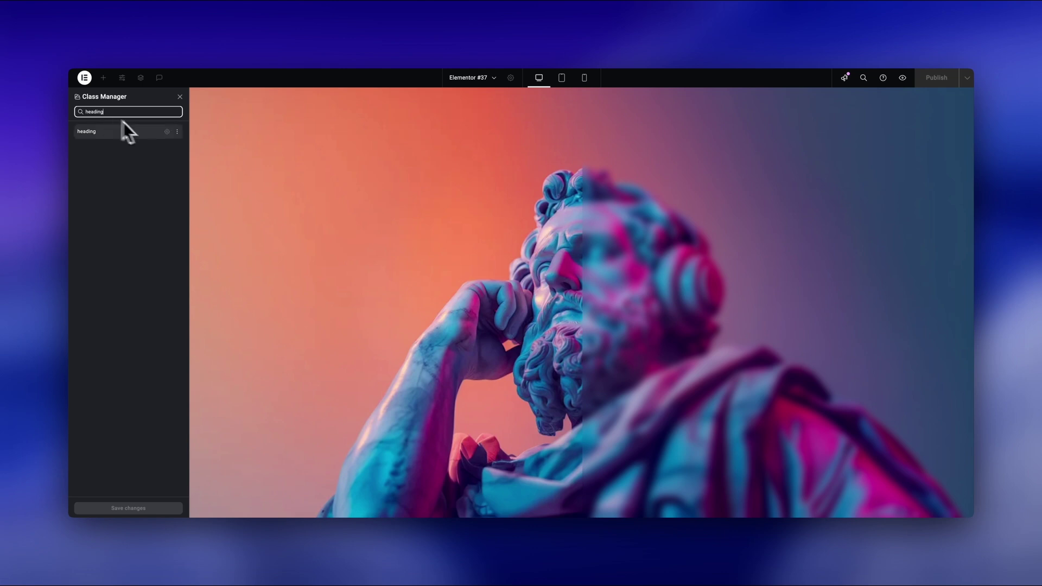
{"action": "mouse_move", "coordinate": [166, 132]}
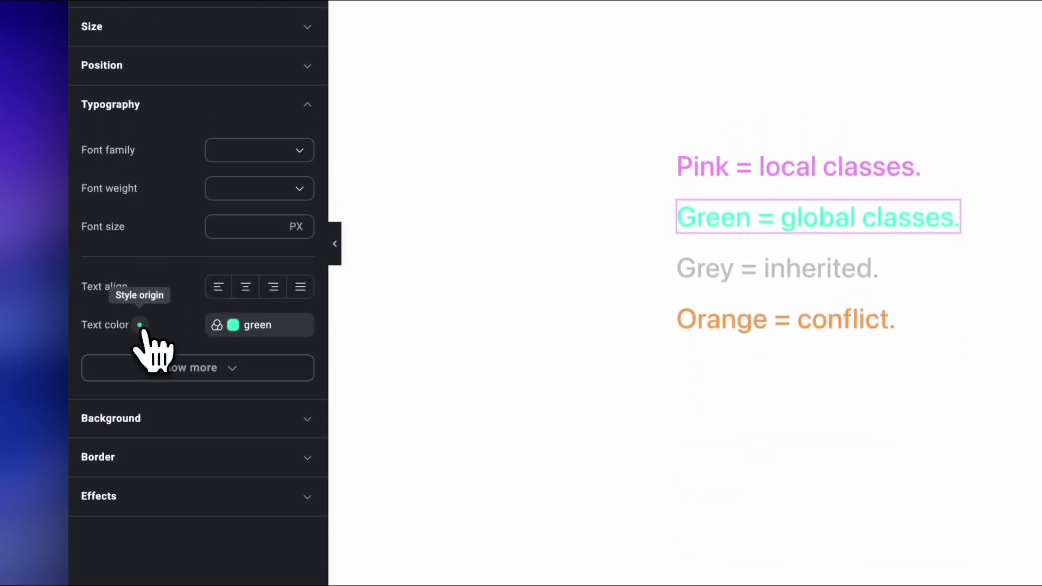
View the Text color origin popovers of the green and pink headings, then select the container
{"action": "left_click", "coordinate": [140, 275]}
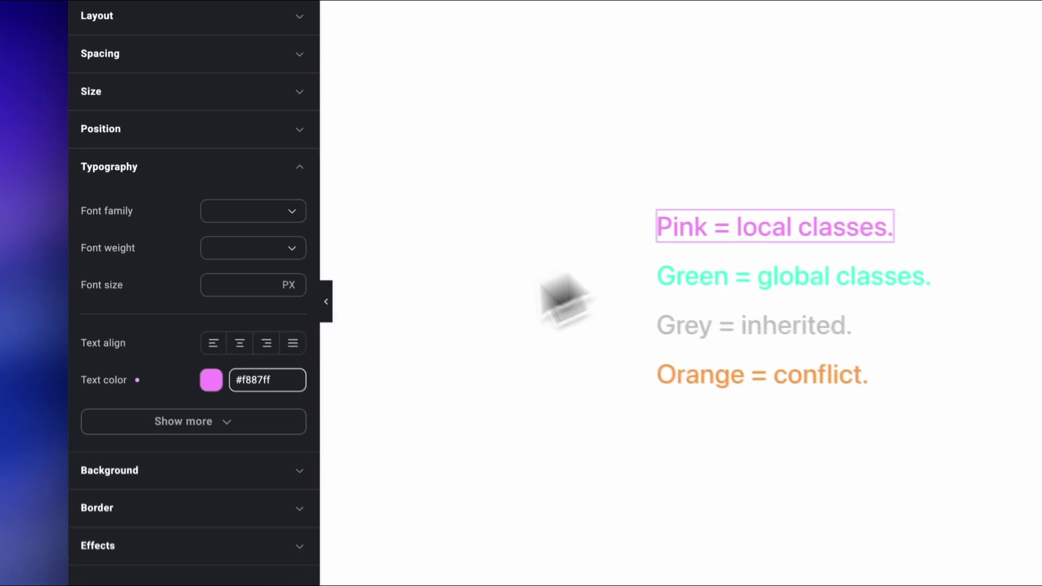
{"action": "left_click", "coordinate": [137, 380]}
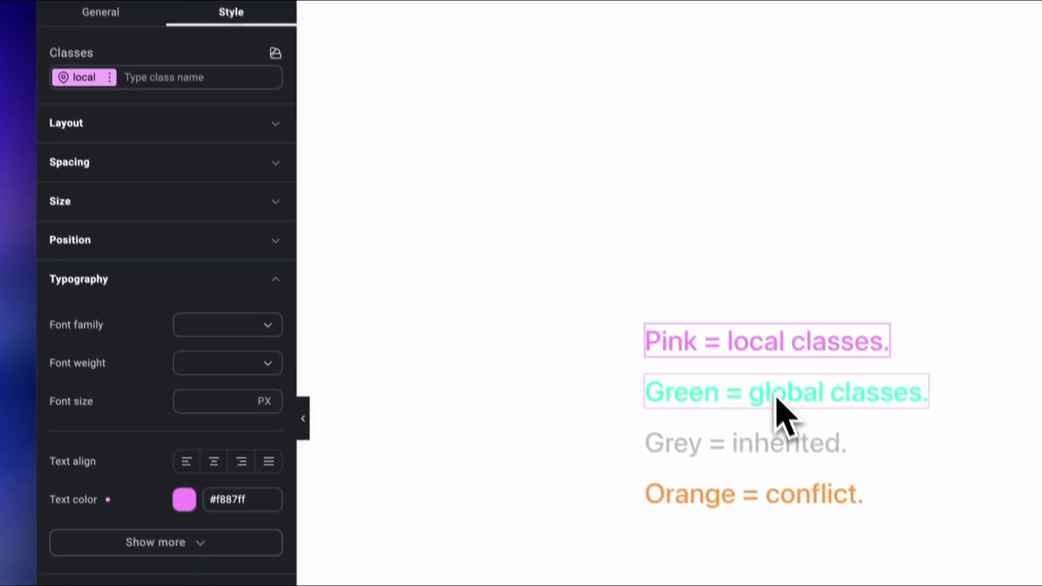
{"action": "left_click", "coordinate": [806, 550]}
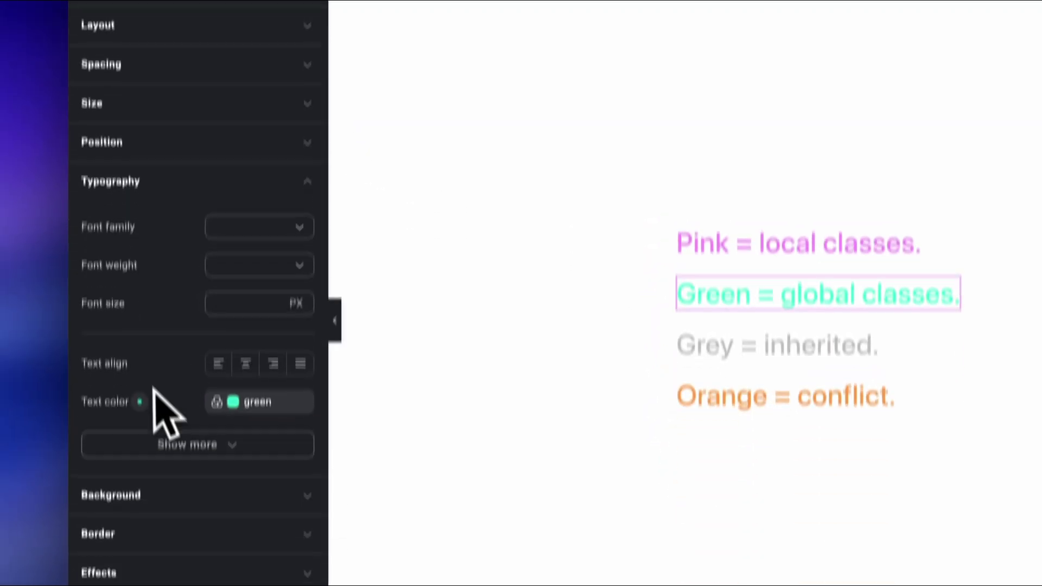
{"action": "left_click", "coordinate": [140, 402]}
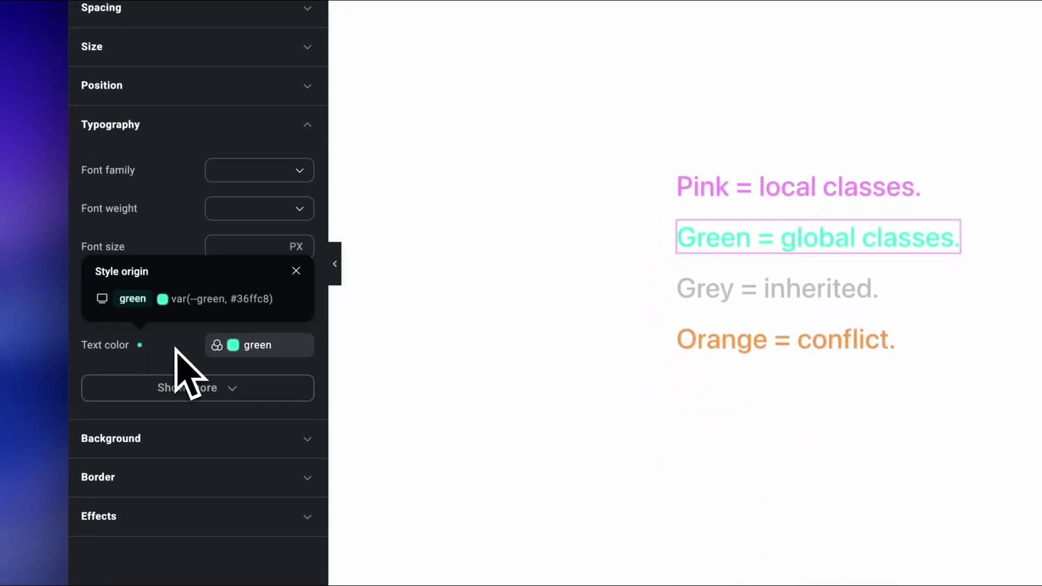
{"action": "left_click", "coordinate": [438, 158]}
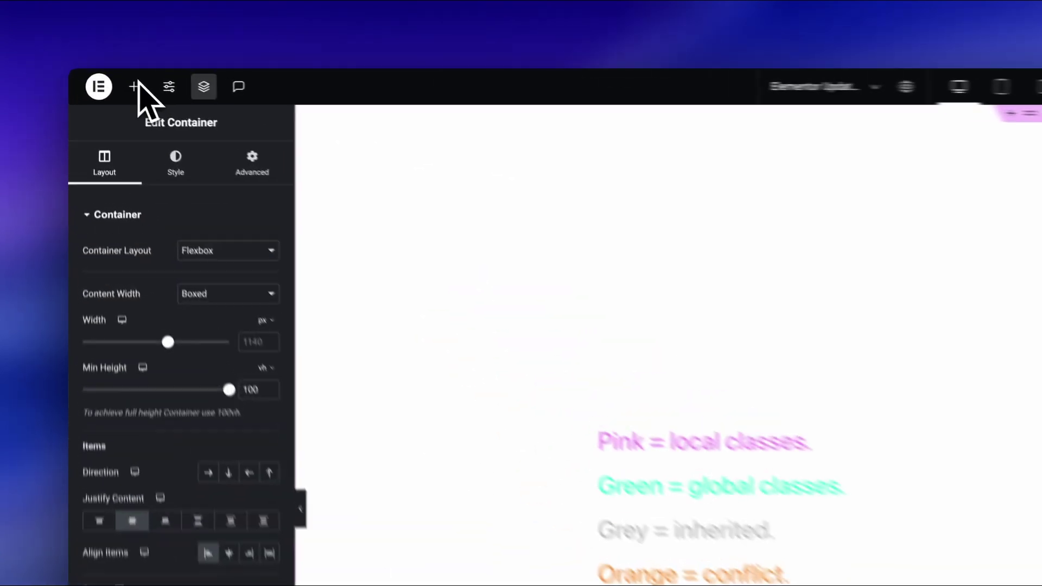
Drop a Heading widget above the headings and colour it with new variable new-global-class (#1600ff)
{"action": "left_click", "coordinate": [103, 77]}
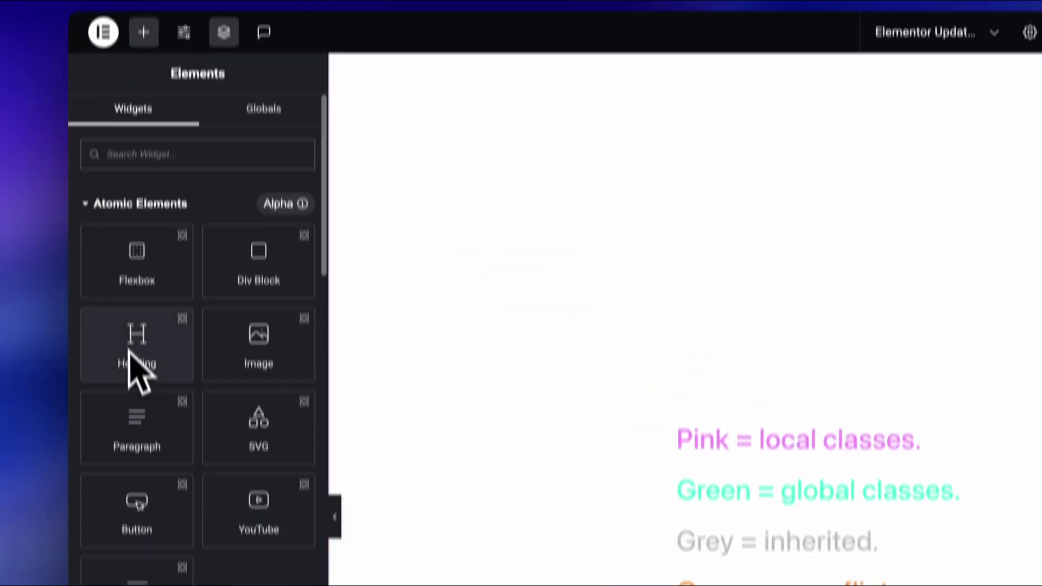
{"action": "left_click_drag", "start_coordinate": [136, 412], "coordinate": [752, 509]}
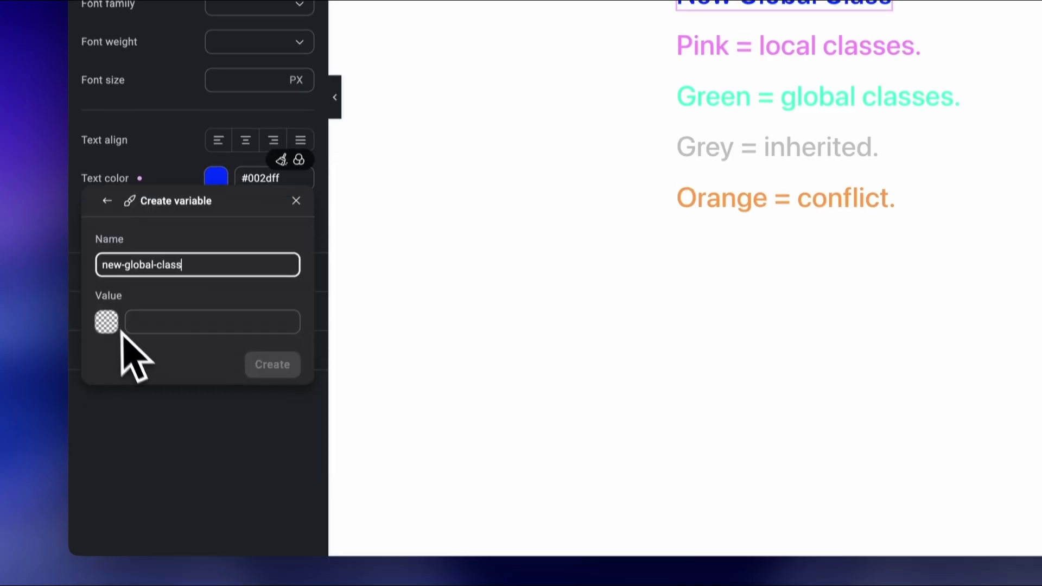
{"action": "left_click", "coordinate": [108, 322]}
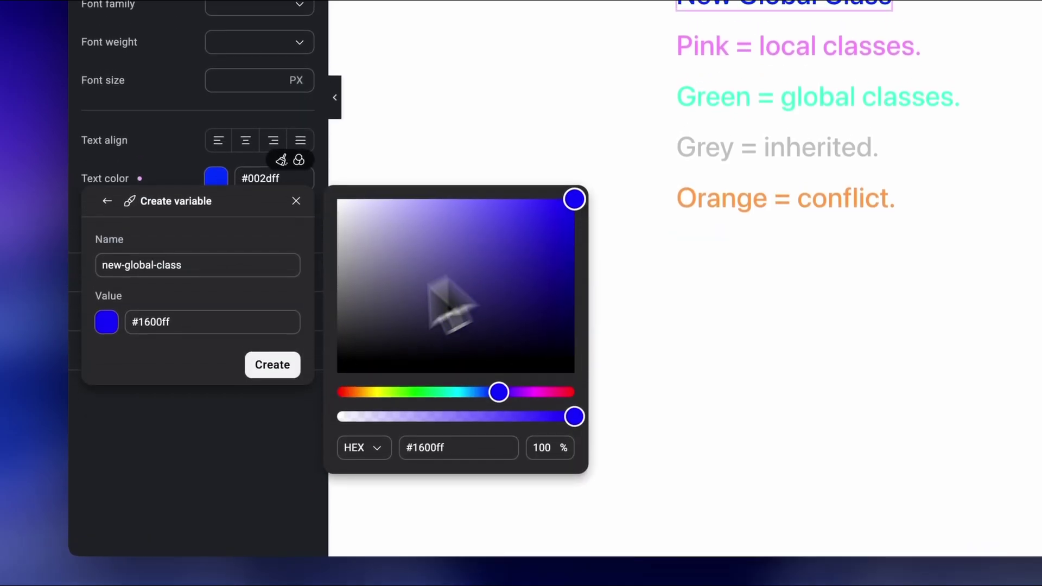
{"action": "left_click", "coordinate": [266, 366]}
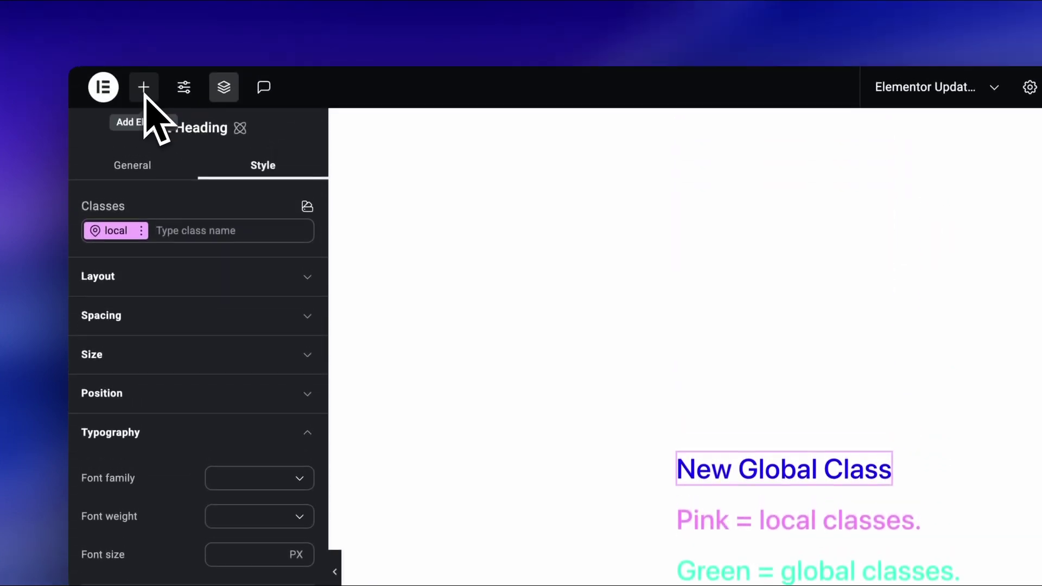
{"action": "left_click", "coordinate": [143, 89]}
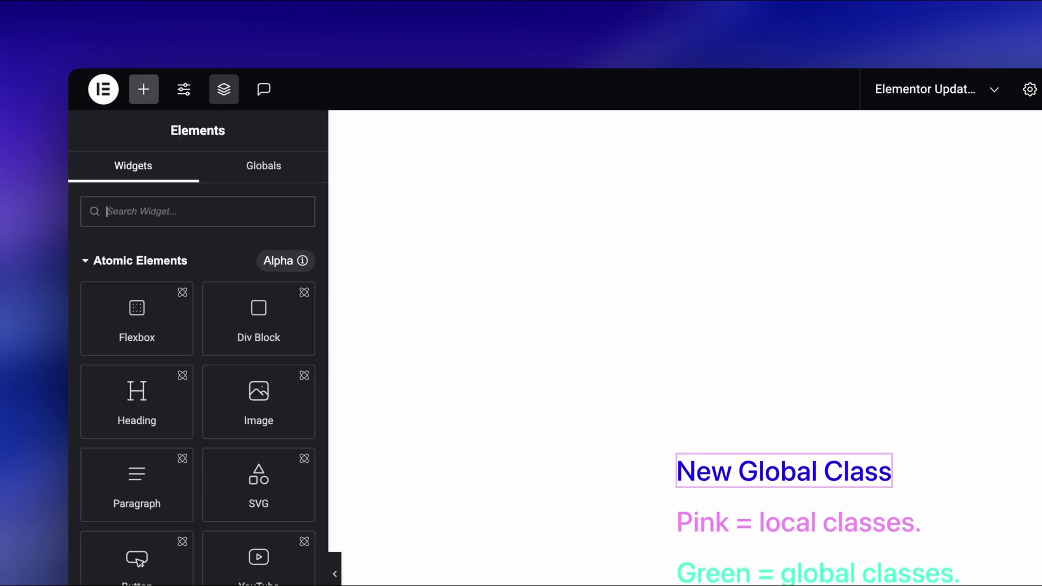
Add another heading above New Global Class and give it the new-global-class global class
{"action": "left_click_drag", "start_coordinate": [129, 405], "coordinate": [744, 440]}
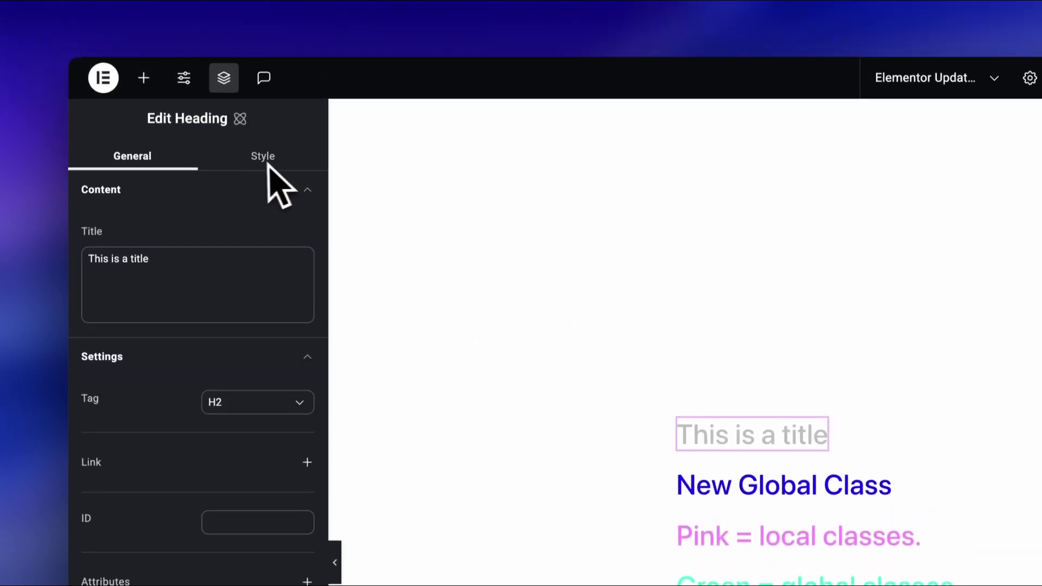
{"action": "left_click", "coordinate": [266, 152]}
{"action": "key", "text": "BackSpace"}
{"action": "key", "text": "BackSpace"}
{"action": "key", "text": "BackSpace"}
{"action": "key", "text": "BackSpace"}
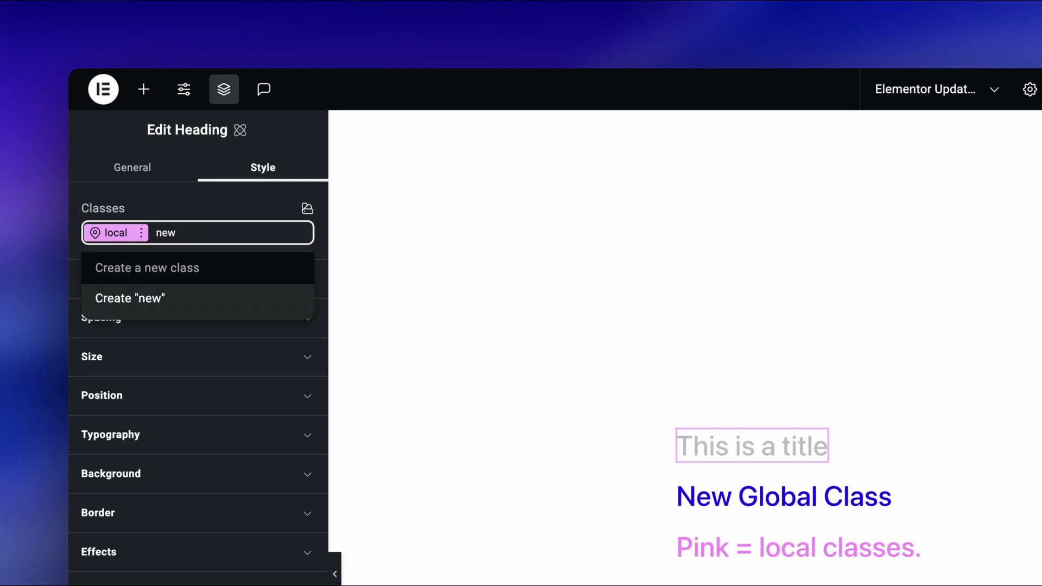
{"action": "type", "text": "-global-class"}
{"action": "key", "text": "Return"}
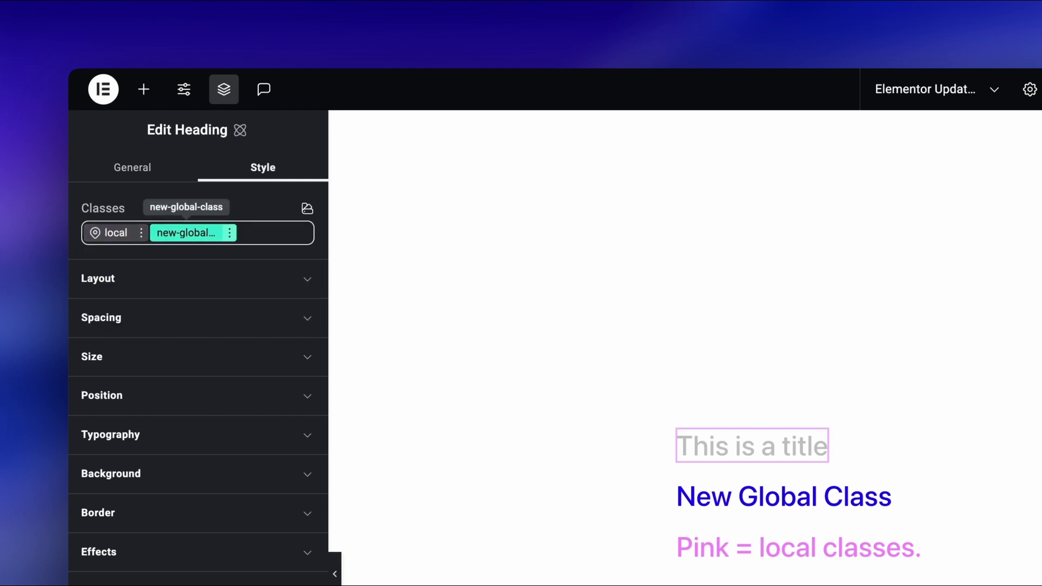
{"action": "double_click", "coordinate": [205, 234]}
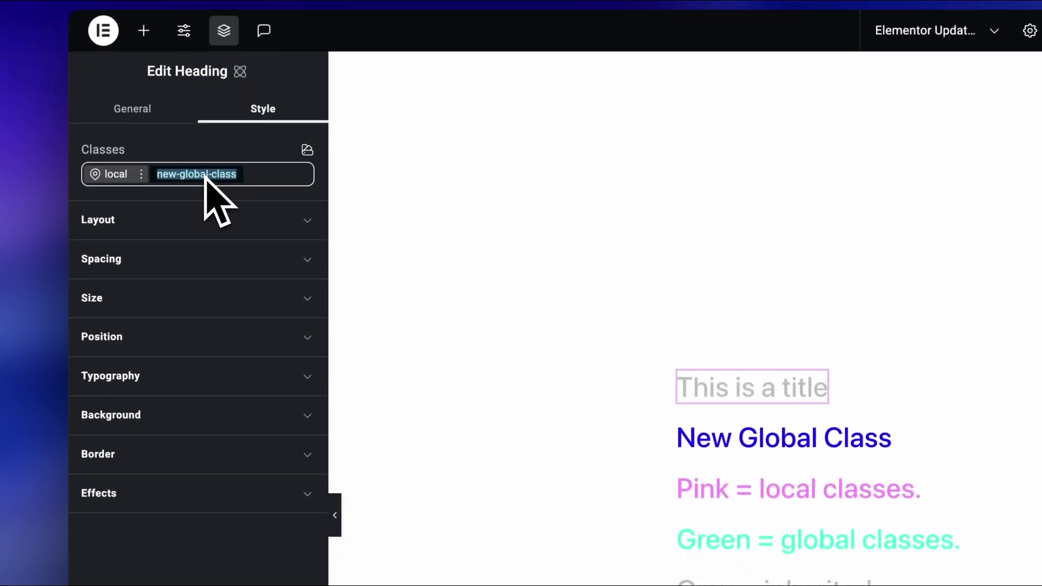
{"action": "left_click", "coordinate": [252, 176]}
{"action": "left_click", "coordinate": [255, 152]}
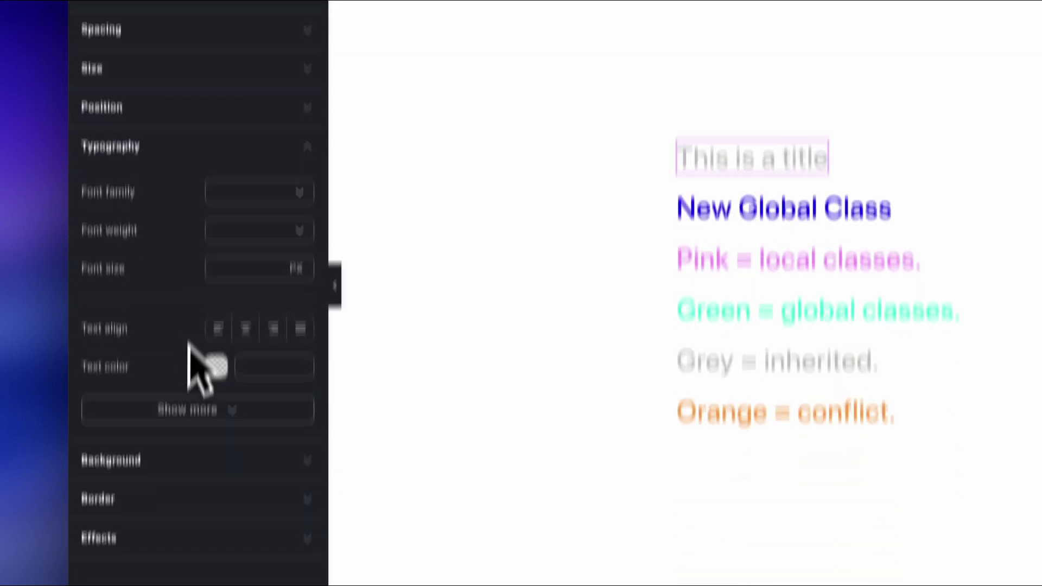
Colour the title with the blue #1600ff variable and show the Navigator structure
{"action": "left_click", "coordinate": [299, 240]}
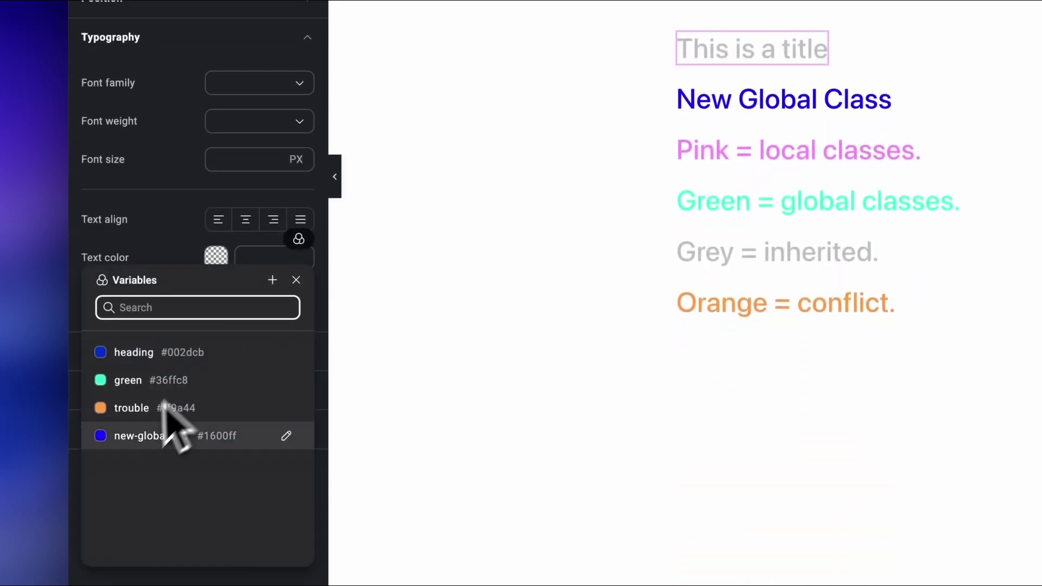
{"action": "left_click", "coordinate": [133, 436]}
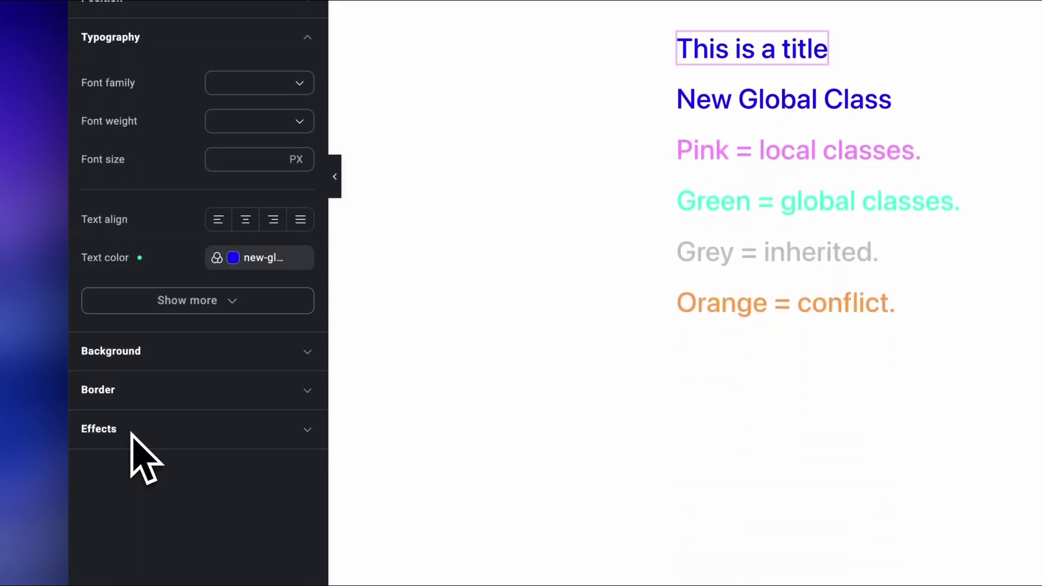
{"action": "key", "text": "ctrl+i"}
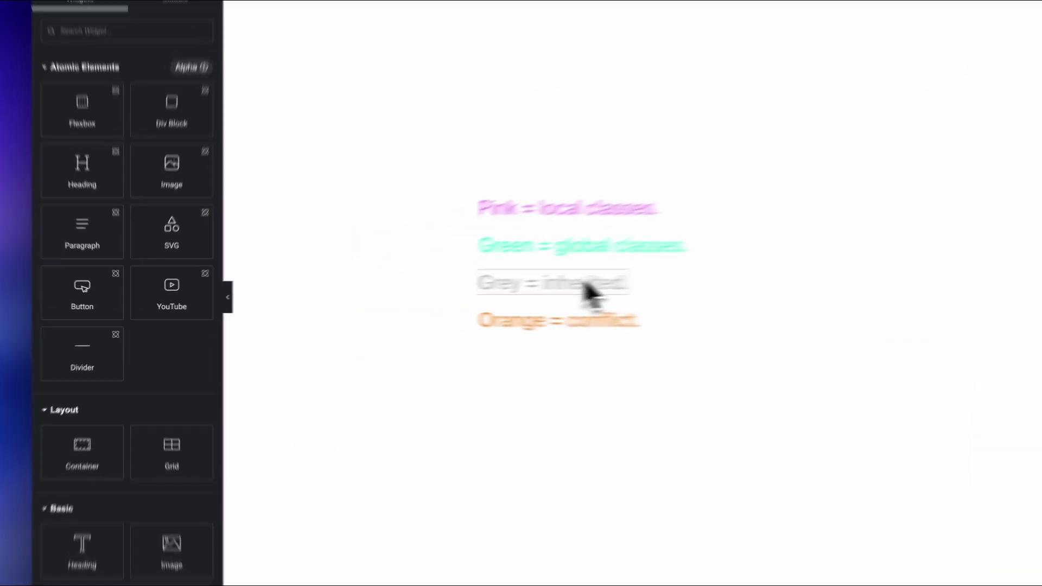
Inspect the Theme Style typography link colour, then open the 'Creating orange error' heading's styles
{"action": "left_click", "coordinate": [418, 294]}
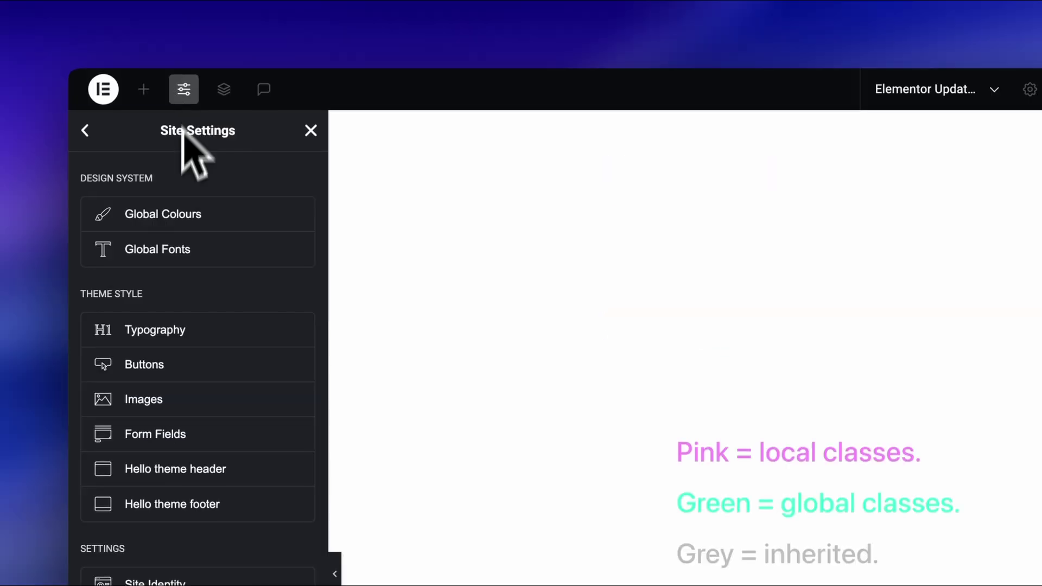
{"action": "left_click", "coordinate": [183, 332]}
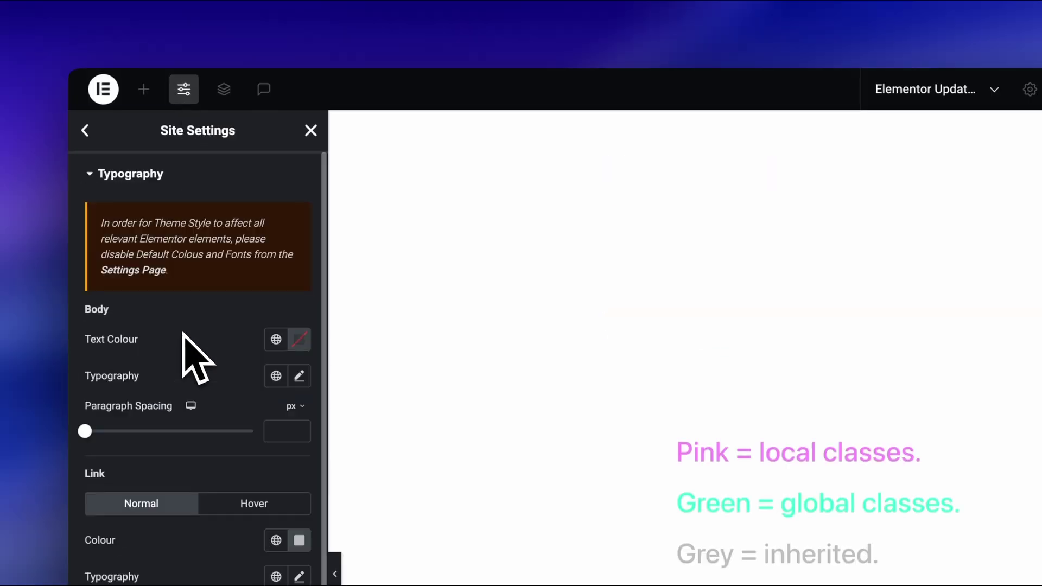
{"action": "left_click", "coordinate": [300, 542]}
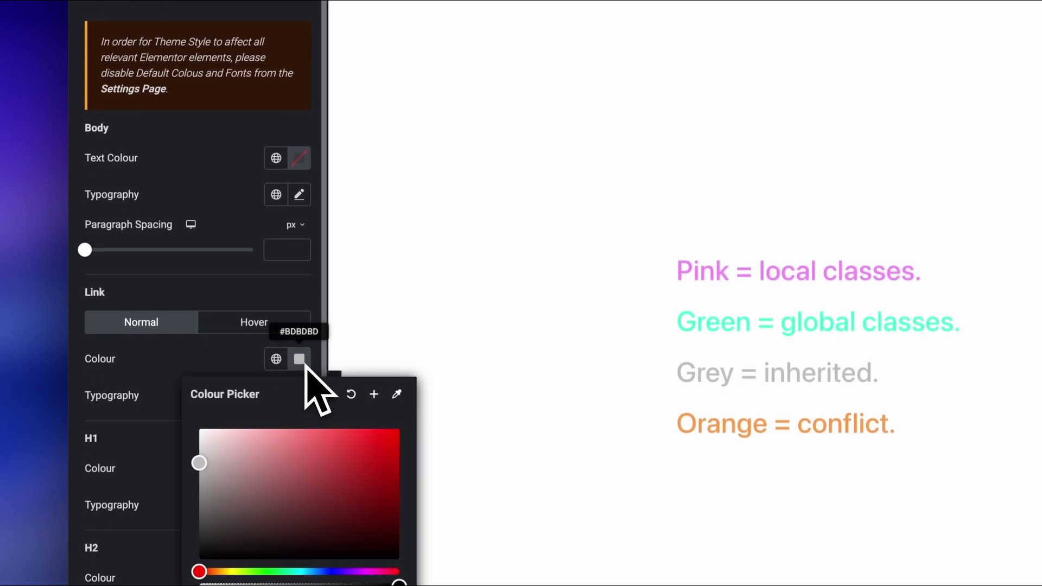
{"action": "left_click", "coordinate": [305, 364]}
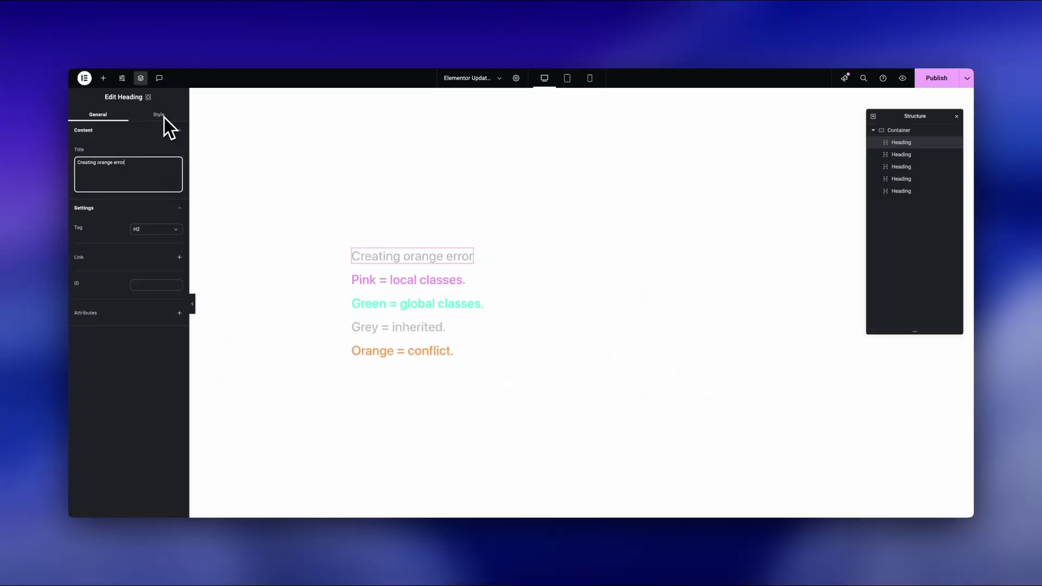
{"action": "left_click", "coordinate": [164, 117]}
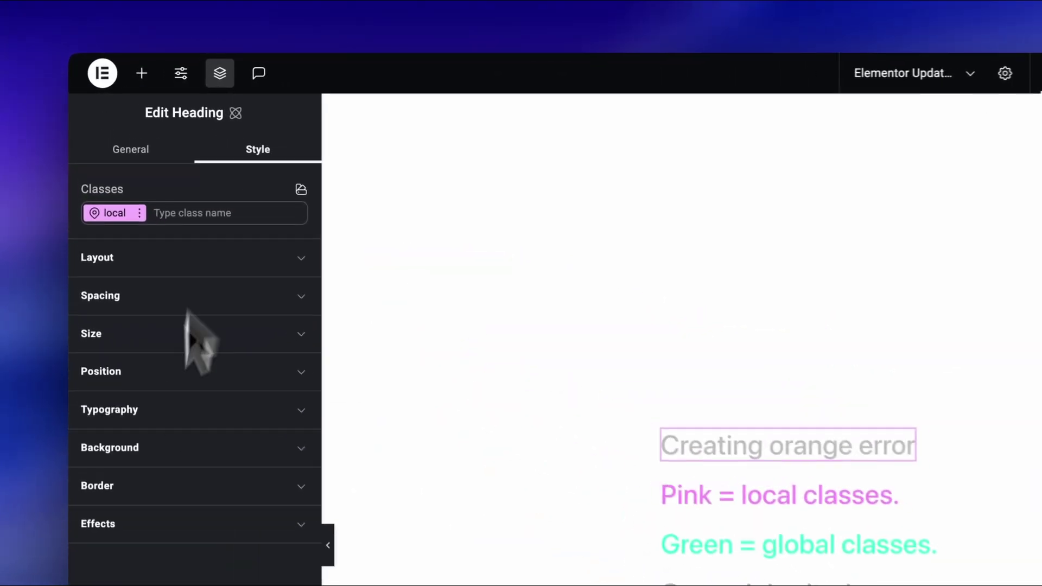
Set the heading's local text colour to yellow #e4dd06
{"action": "left_click", "coordinate": [161, 417]}
{"action": "left_click", "coordinate": [216, 315]}
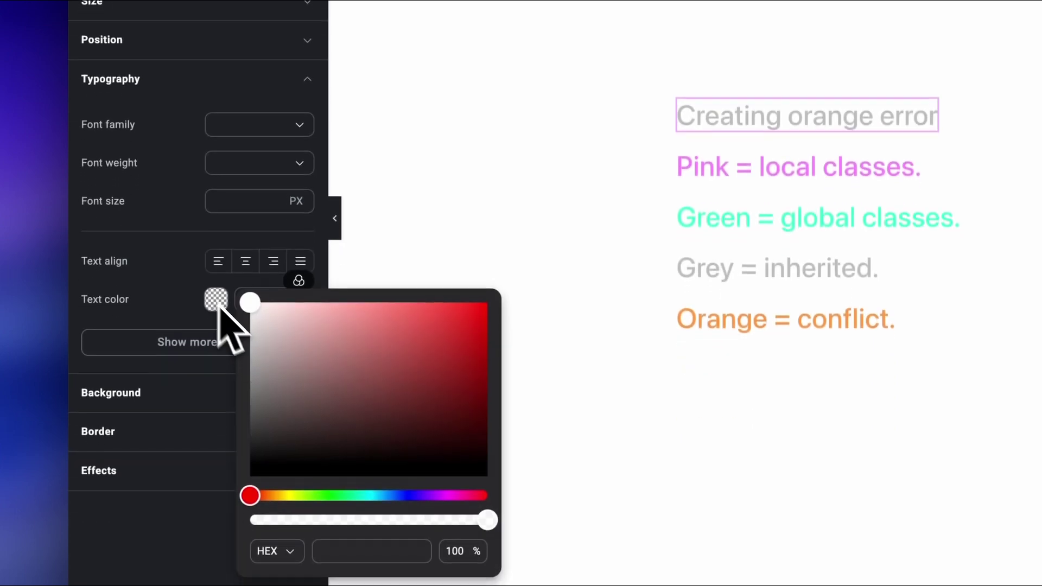
{"action": "left_click", "coordinate": [288, 510]}
{"action": "left_click", "coordinate": [454, 384]}
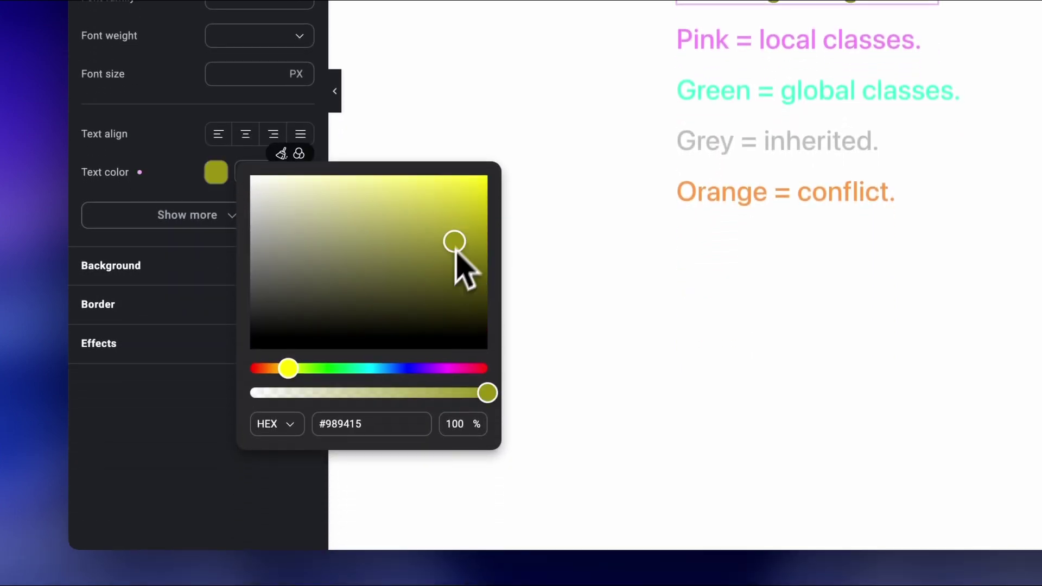
{"action": "left_click_drag", "start_coordinate": [455, 252], "coordinate": [479, 191]}
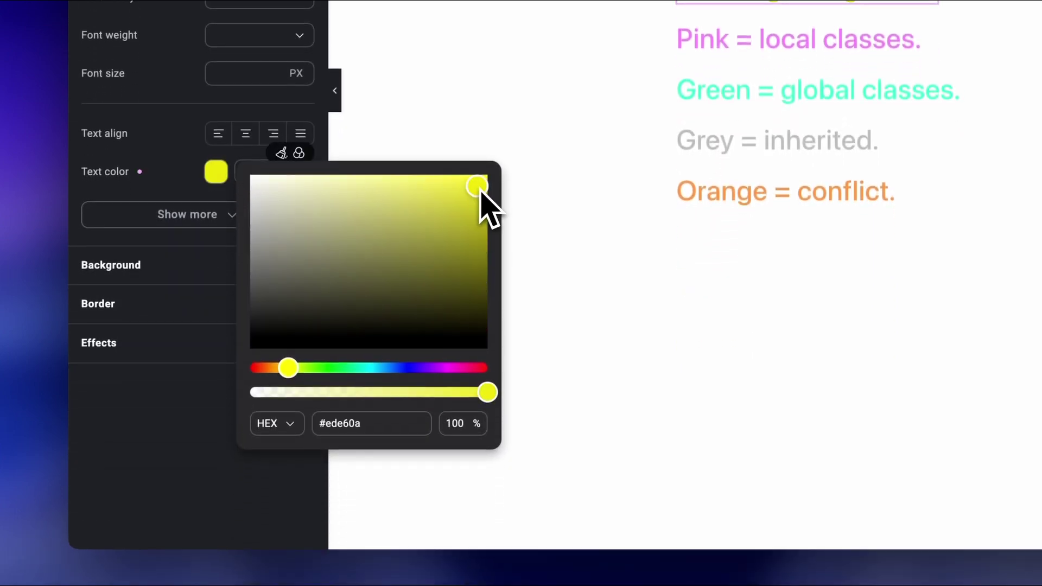
Add new-global-class to the heading and reveal the source of its conflicting text colour
{"action": "left_click", "coordinate": [217, 153]}
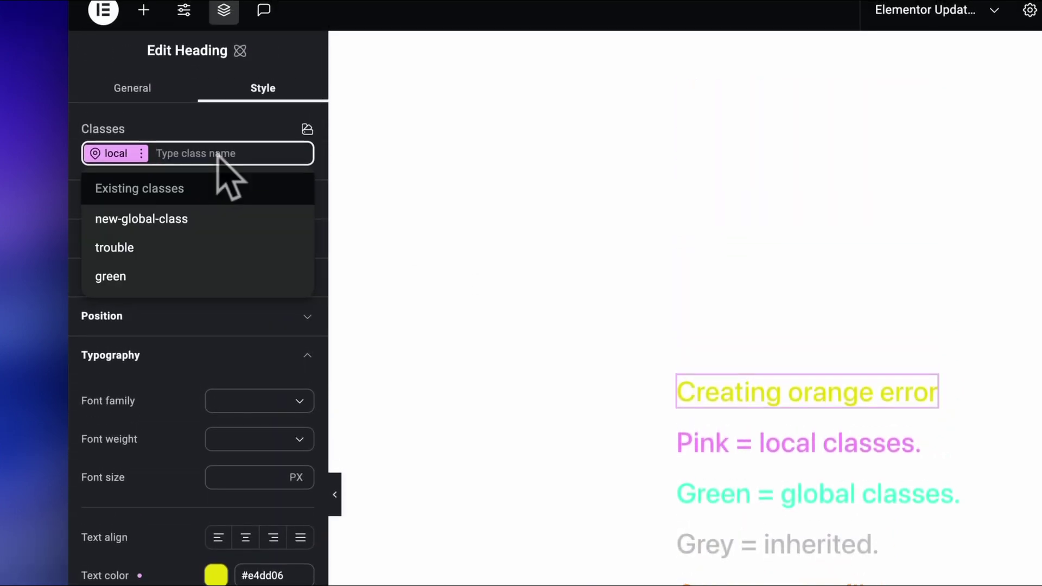
{"action": "left_click", "coordinate": [151, 219]}
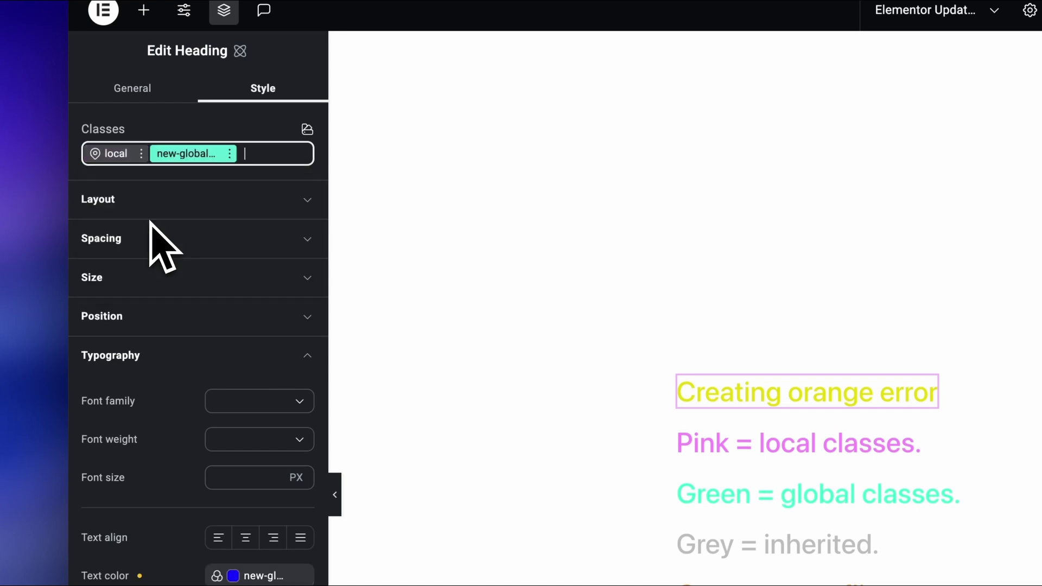
{"action": "left_click", "coordinate": [139, 575]}
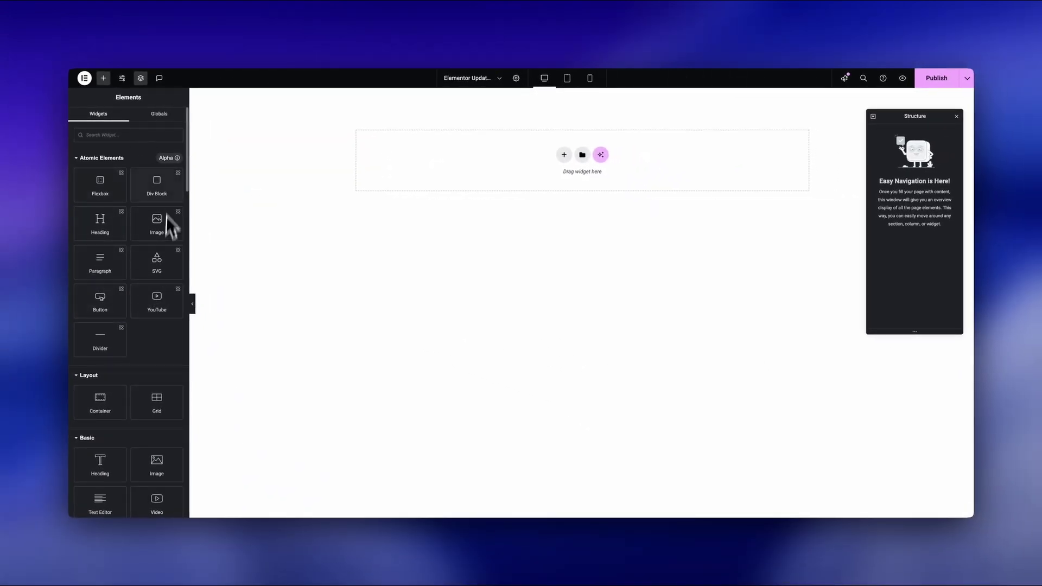
On the pricing page, bring up the Widget List for the '86 Pro Widgets' plans
{"action": "scroll", "coordinate": [122, 200], "scroll_direction": "down", "scroll_amount": 1}
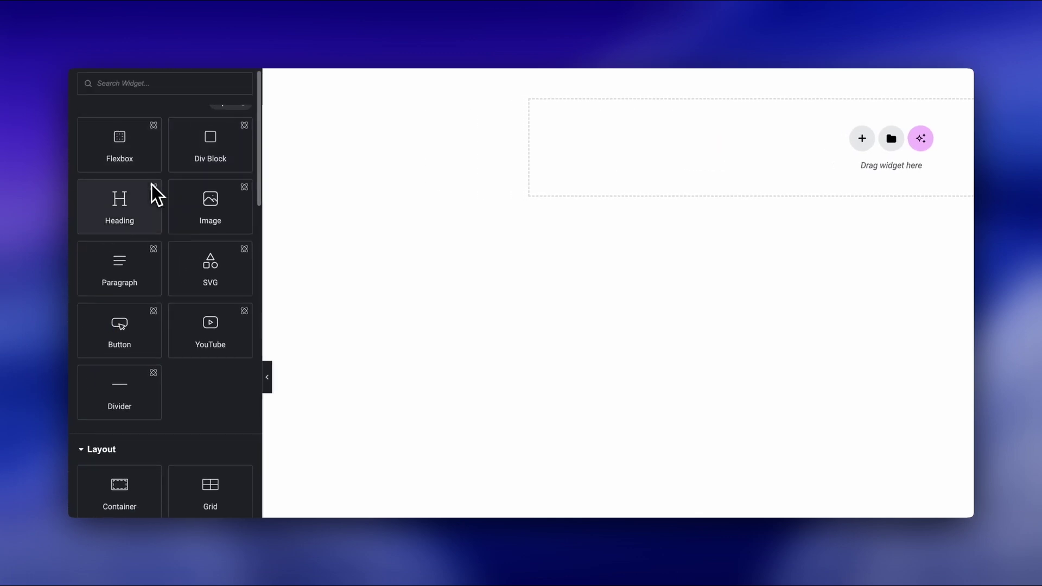
{"action": "scroll", "coordinate": [151, 184], "scroll_direction": "down", "scroll_amount": 2}
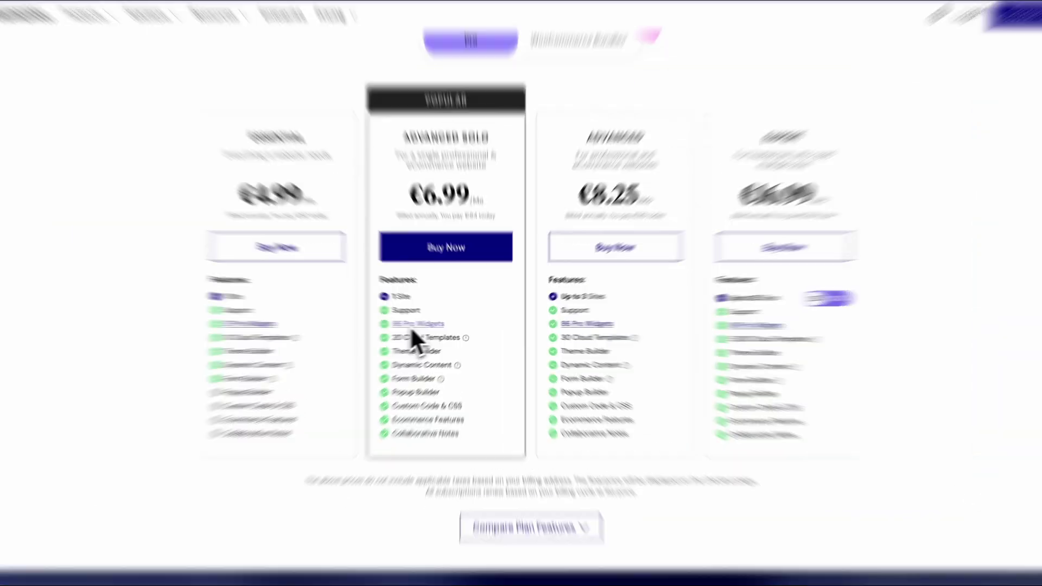
{"action": "left_click", "coordinate": [434, 324]}
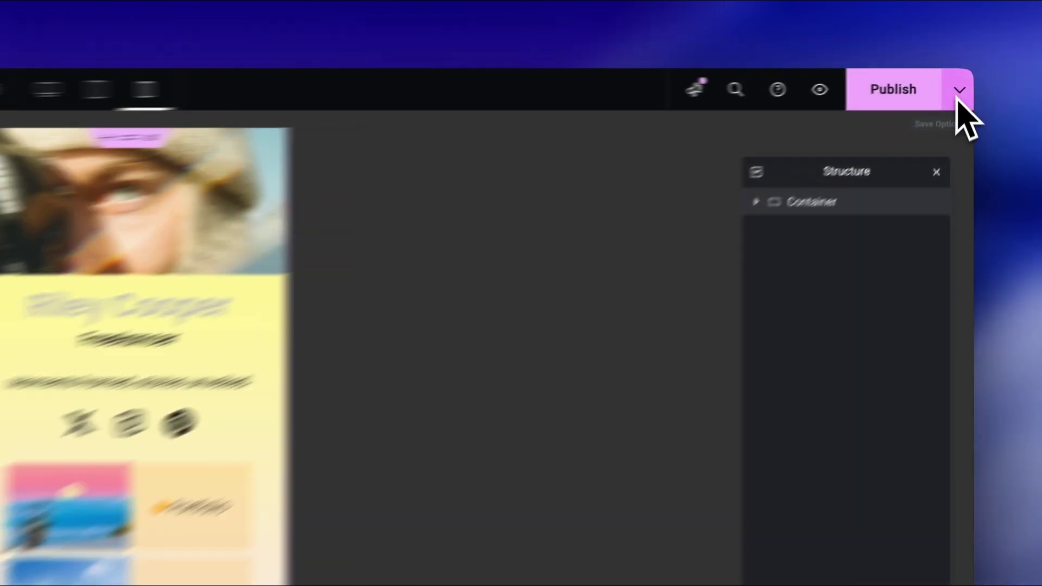
Save the profile page to Cloud Templates under the name 'New cloud Template'
{"action": "left_click", "coordinate": [967, 78]}
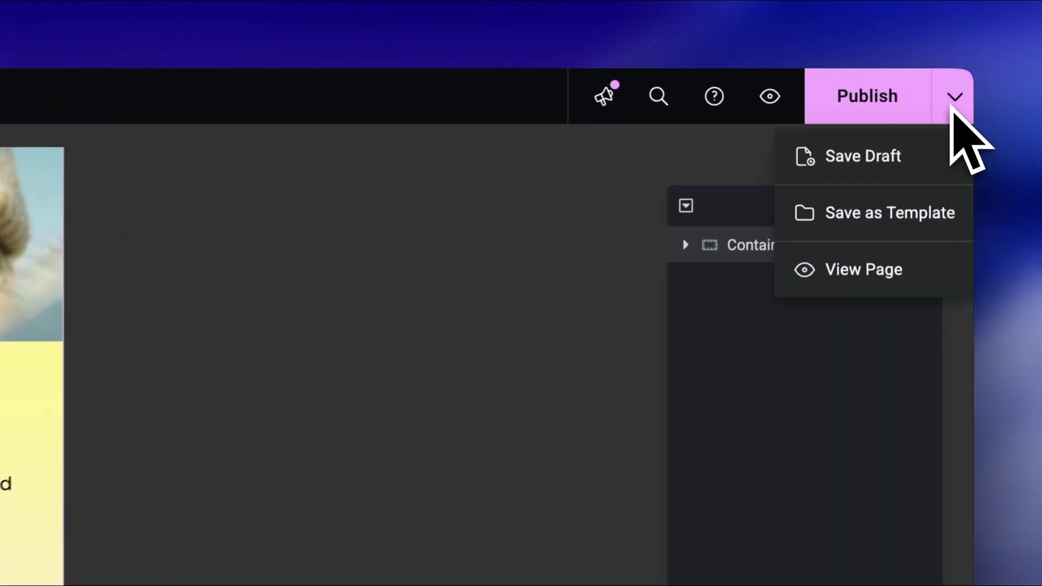
{"action": "left_click", "coordinate": [866, 218]}
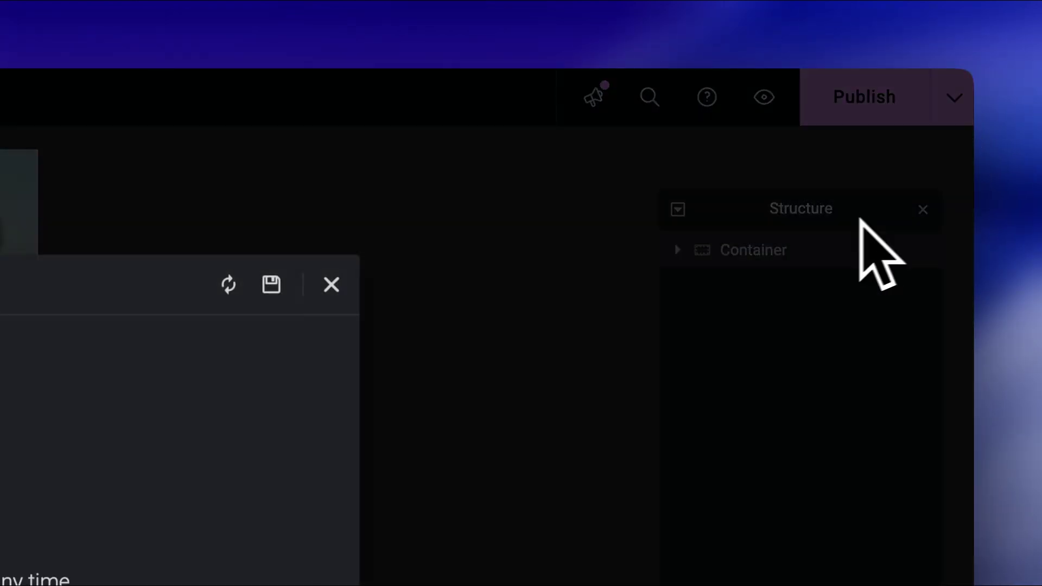
{"action": "type", "text": "New cloud Template"}
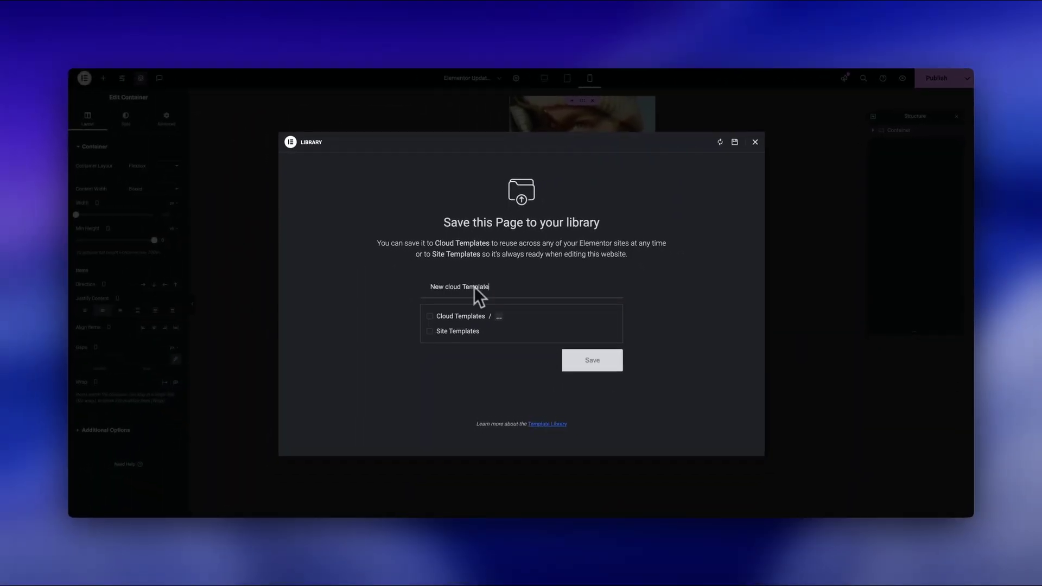
{"action": "left_click", "coordinate": [430, 315]}
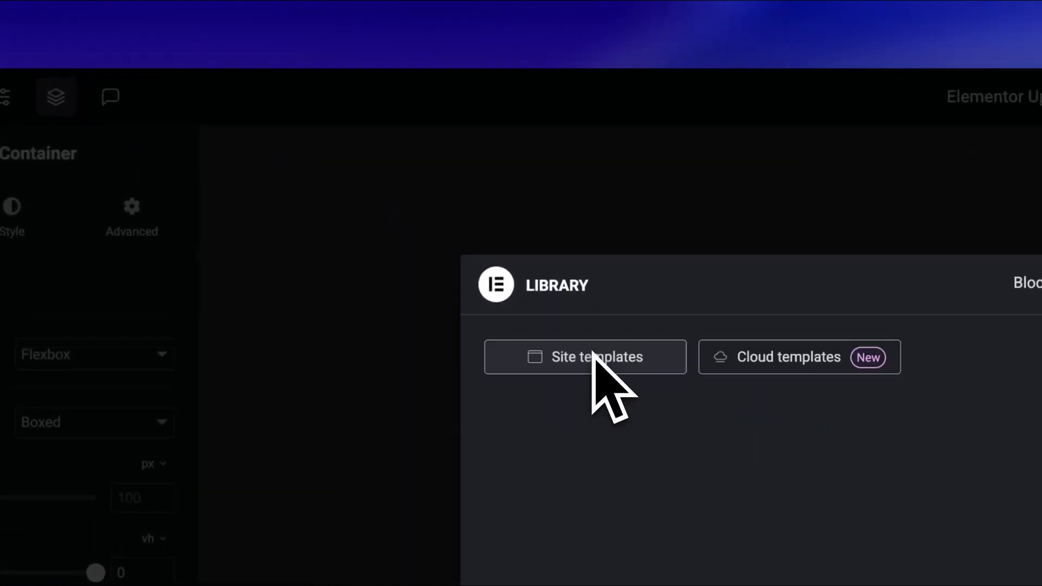
Show the Cloud templates in the Library and start creating a new folder
{"action": "left_click", "coordinate": [812, 361]}
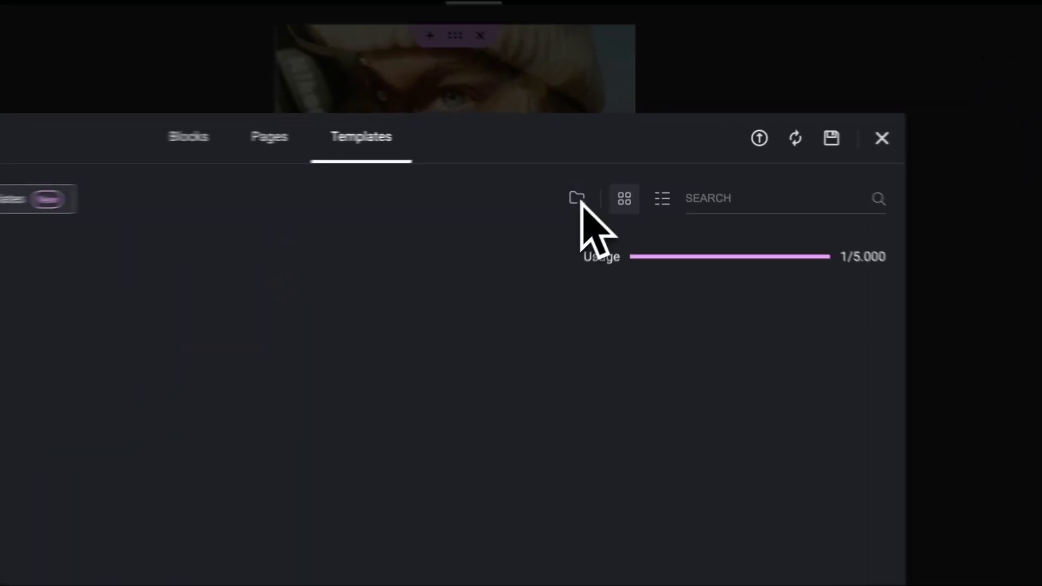
{"action": "left_click", "coordinate": [632, 166]}
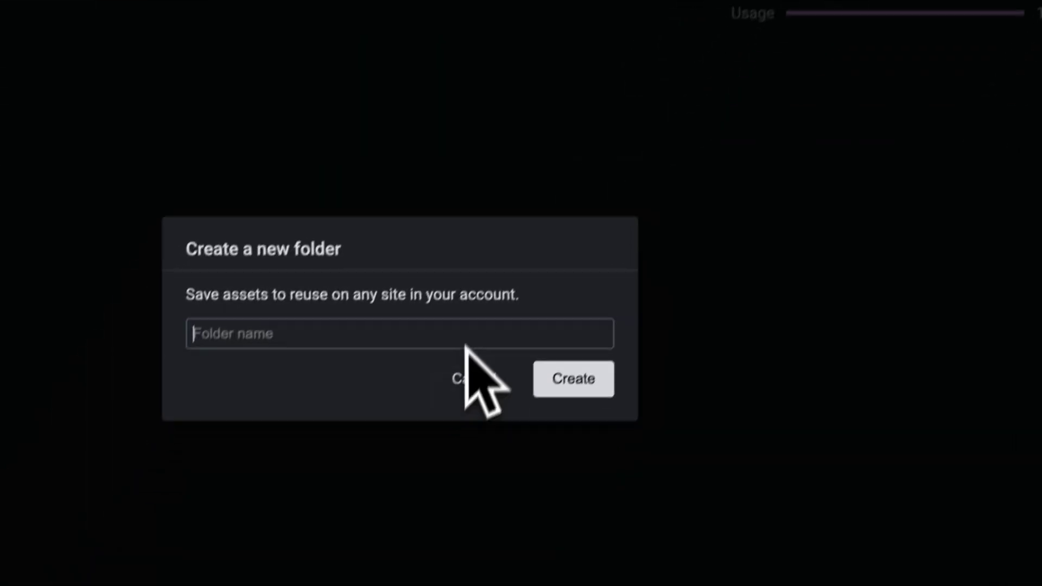